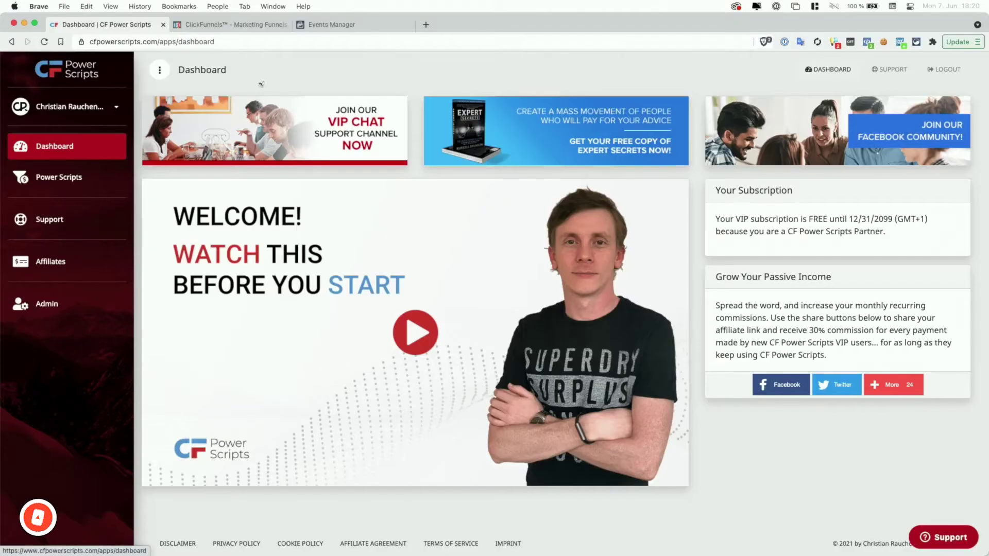
# Open the power scripts of CF Power Scripts - Demo Funnel and choose Conversion Tracking Addon as a new funnel-wide script
pyautogui.click(72, 179)
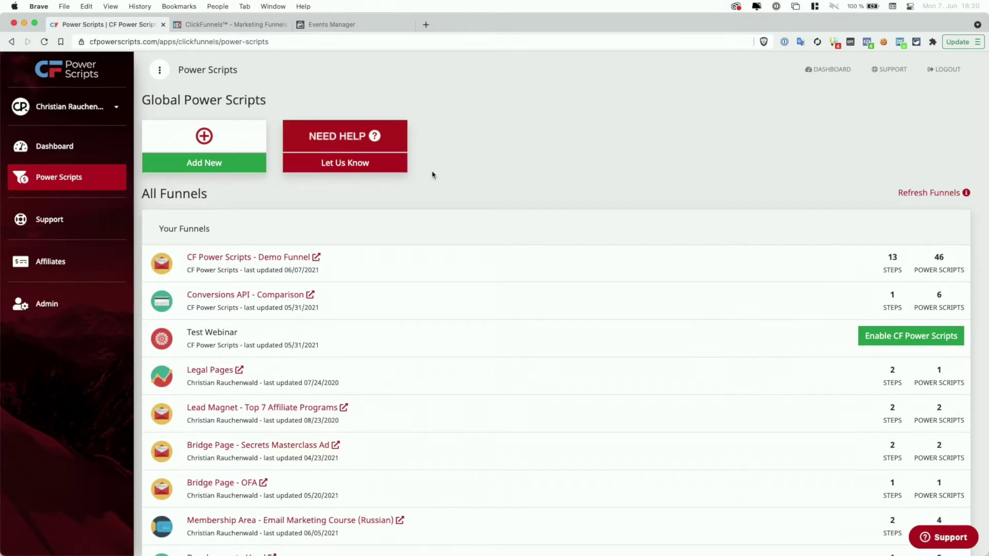
pyautogui.click(229, 260)
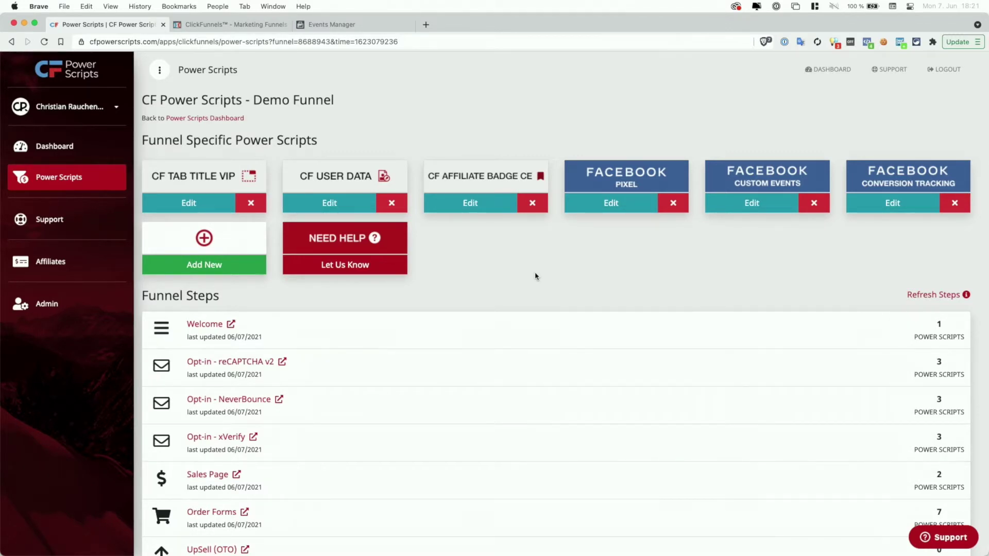
pyautogui.click(199, 271)
pyautogui.click(557, 89)
pyautogui.write('conv')
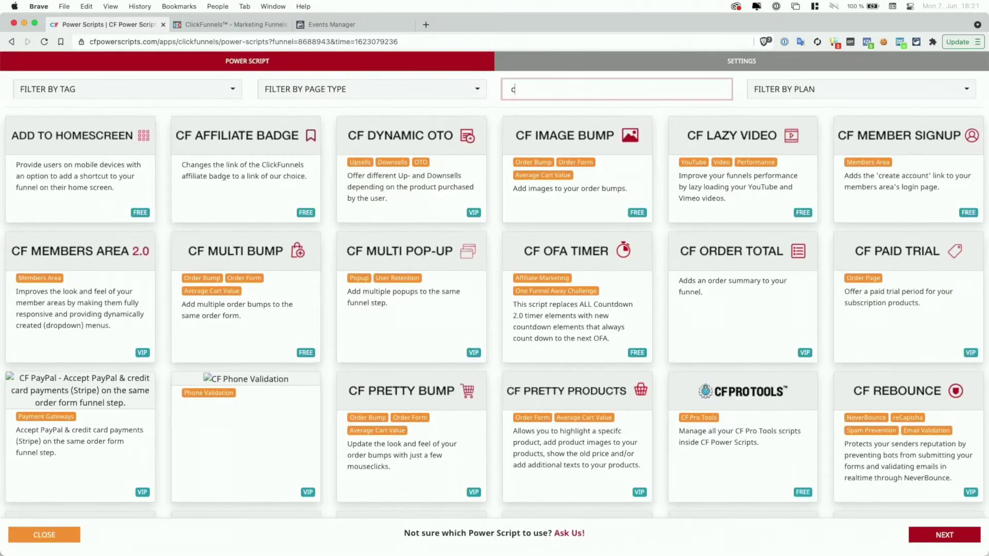
pyautogui.click(448, 178)
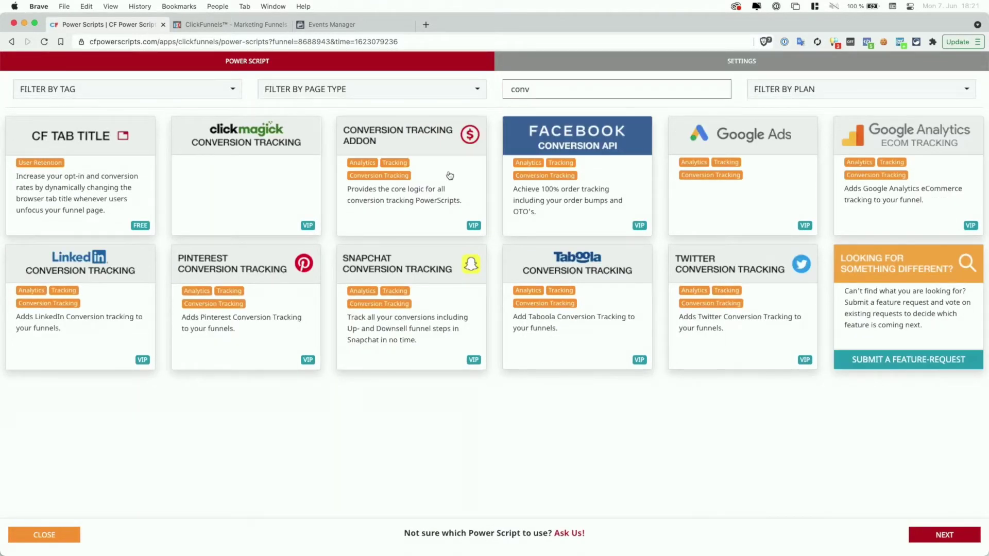
# Add the Conversion Tracking Addon to the funnel with USD as its currency
pyautogui.moveTo(425, 337); pyautogui.dragTo(343, 340)
pyautogui.click(404, 340)
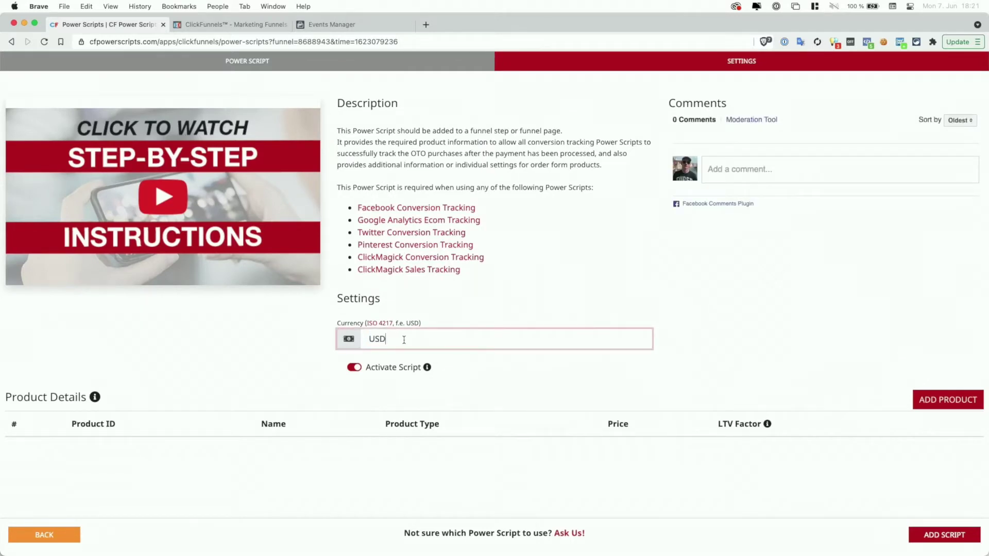
pyautogui.click(942, 545)
pyautogui.click(943, 545)
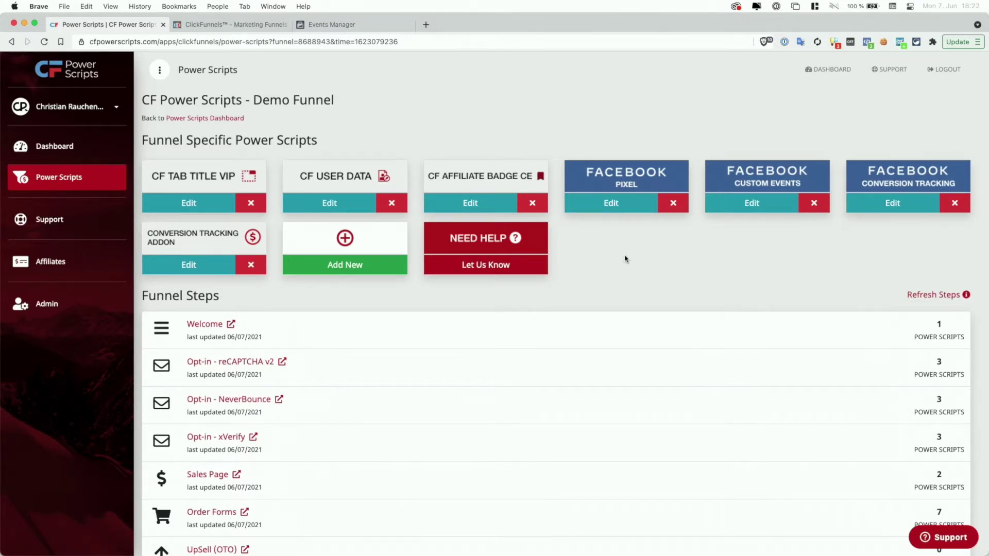
# In the Order Forms funnel step, start a new Conversion Tracking Addon script with one empty product row
pyautogui.scroll(-2, 625, 259)
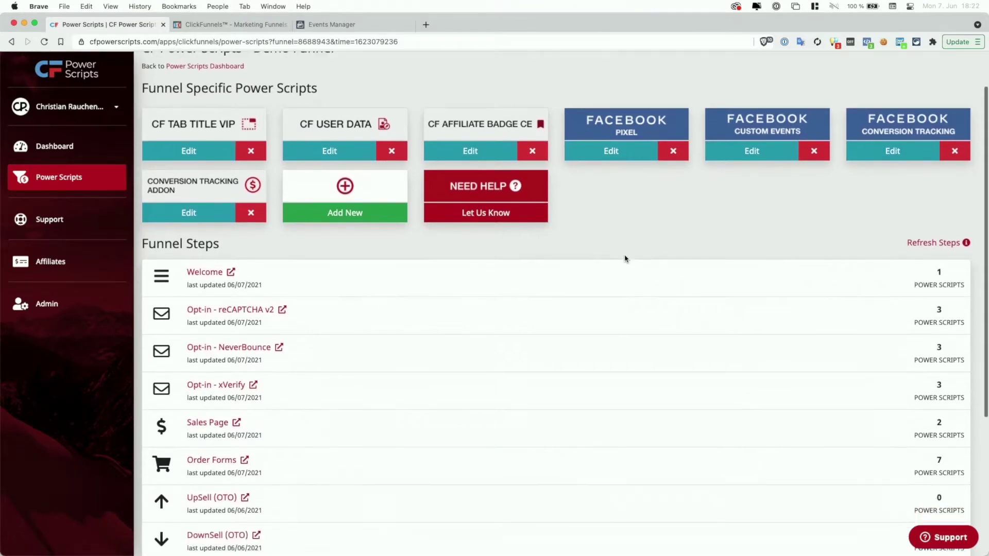
pyautogui.scroll(-3, 626, 259)
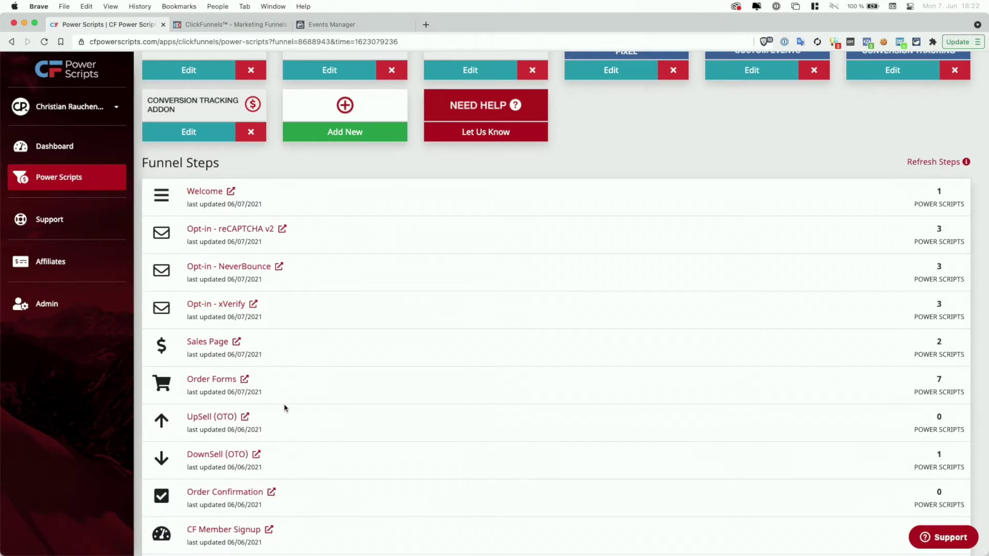
pyautogui.click(210, 383)
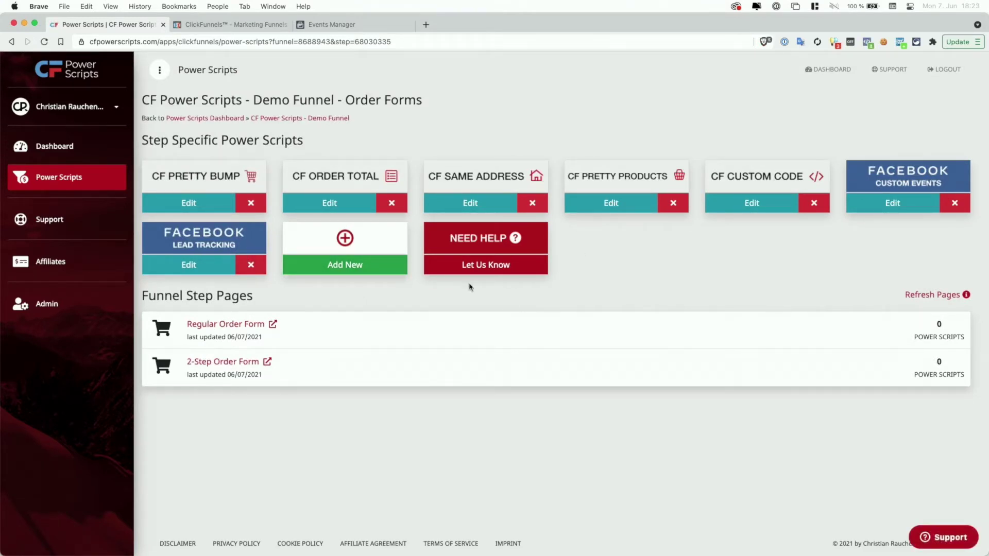
pyautogui.click(335, 271)
pyautogui.click(557, 88)
pyautogui.write('conver')
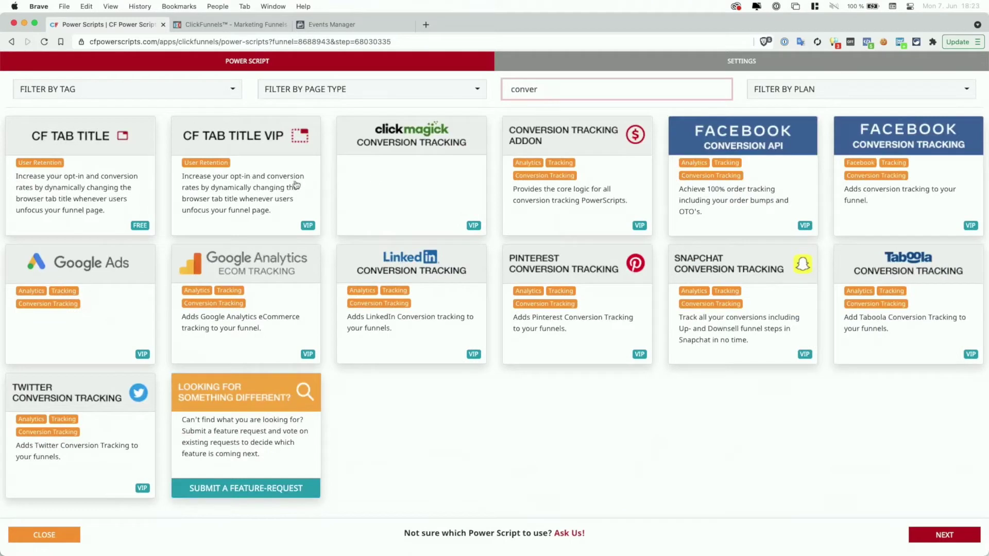
pyautogui.click(583, 212)
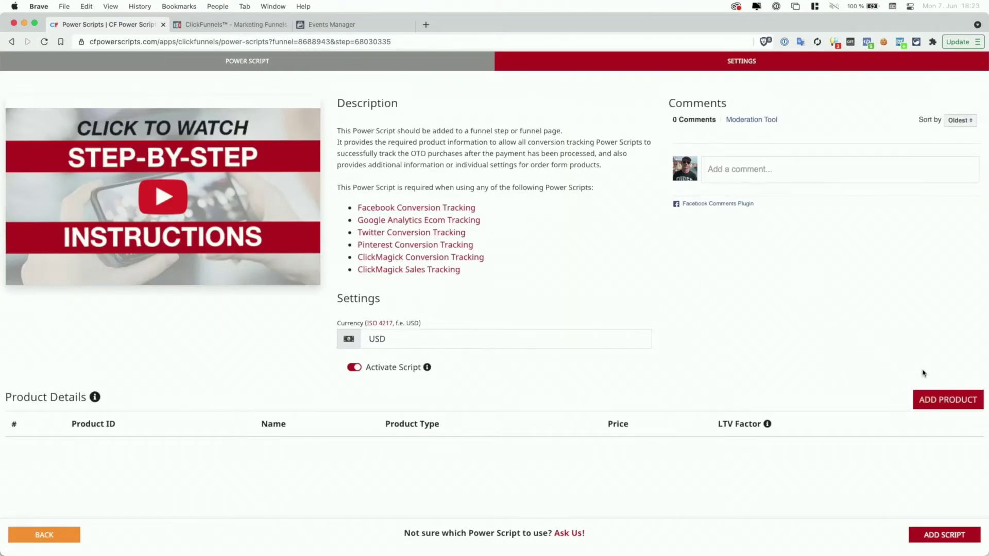
pyautogui.click(933, 404)
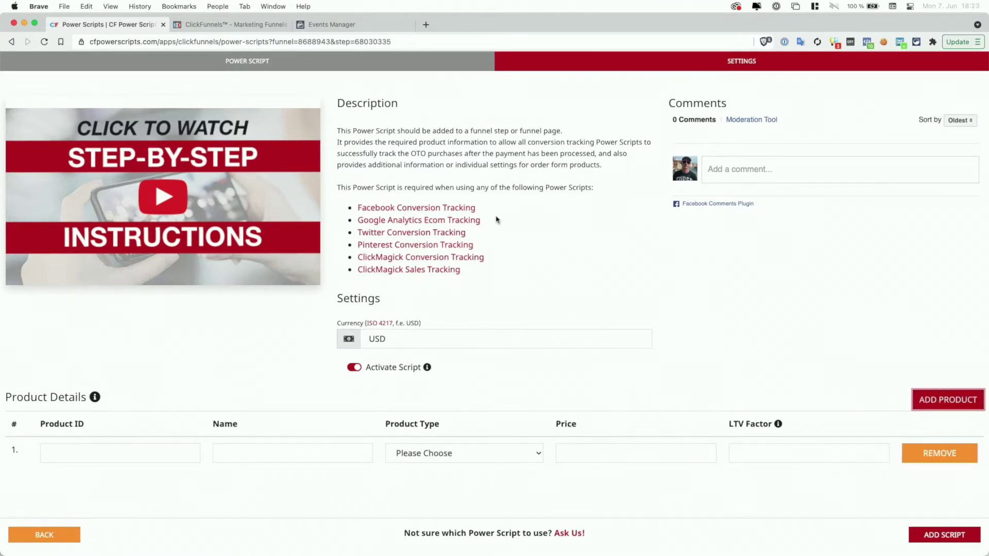
# Switch to ClickFunnels and copy the edit link of Stripe - One Time Product from the Order Forms step's products
pyautogui.click(253, 31)
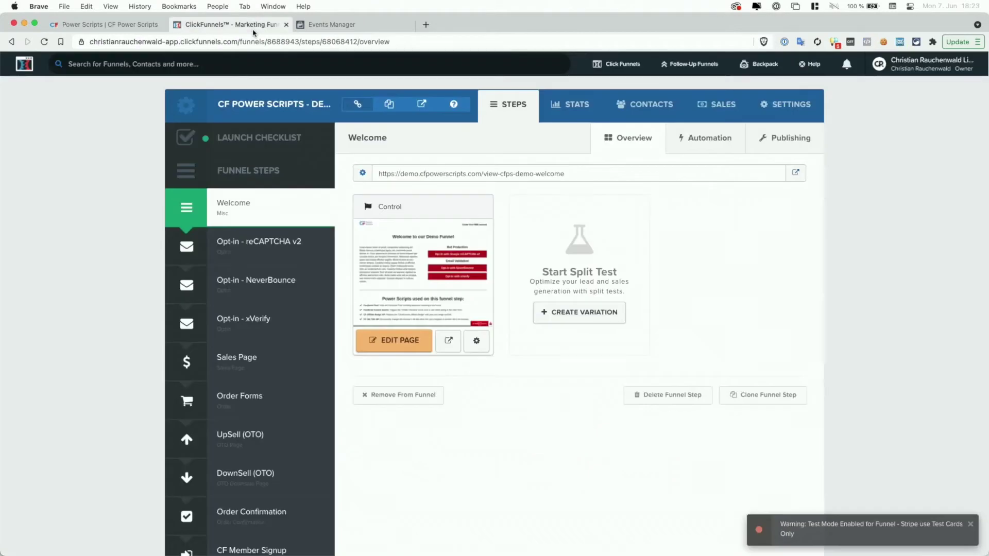
pyautogui.click(246, 401)
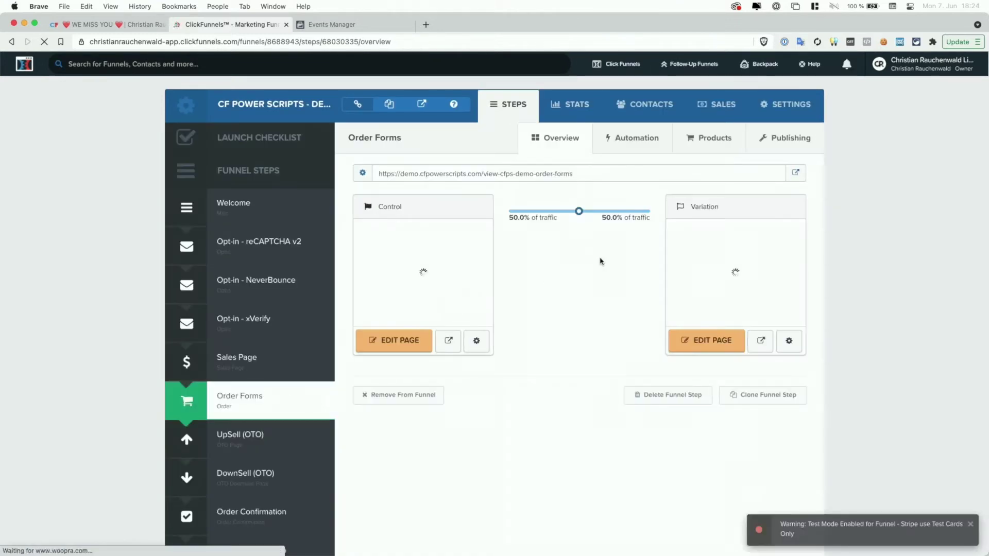
pyautogui.click(714, 139)
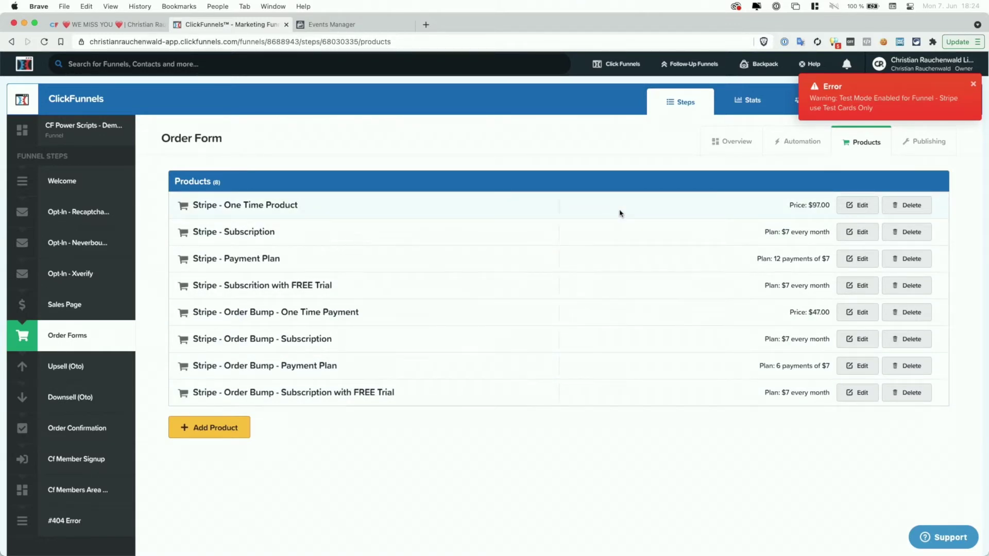
pyautogui.click(131, 27)
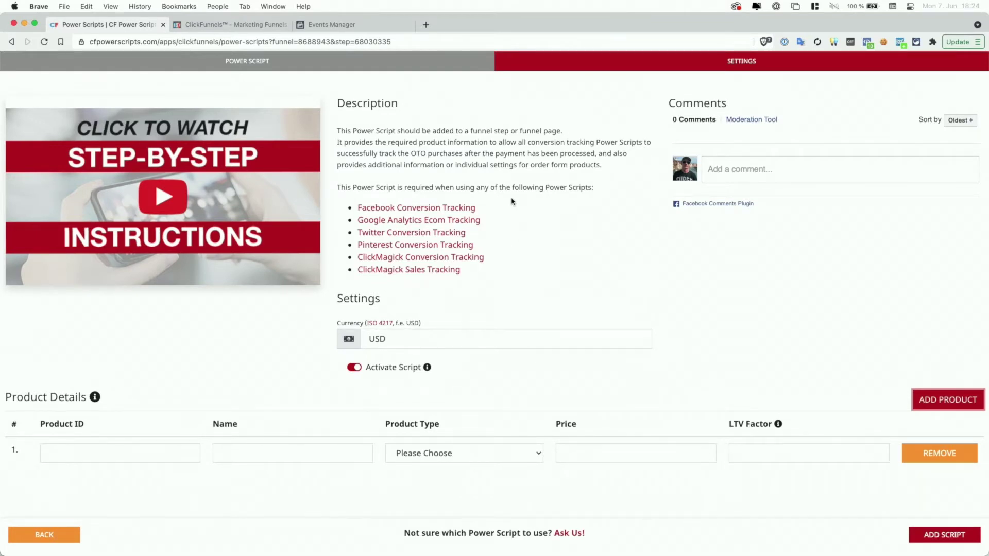
pyautogui.click(219, 25)
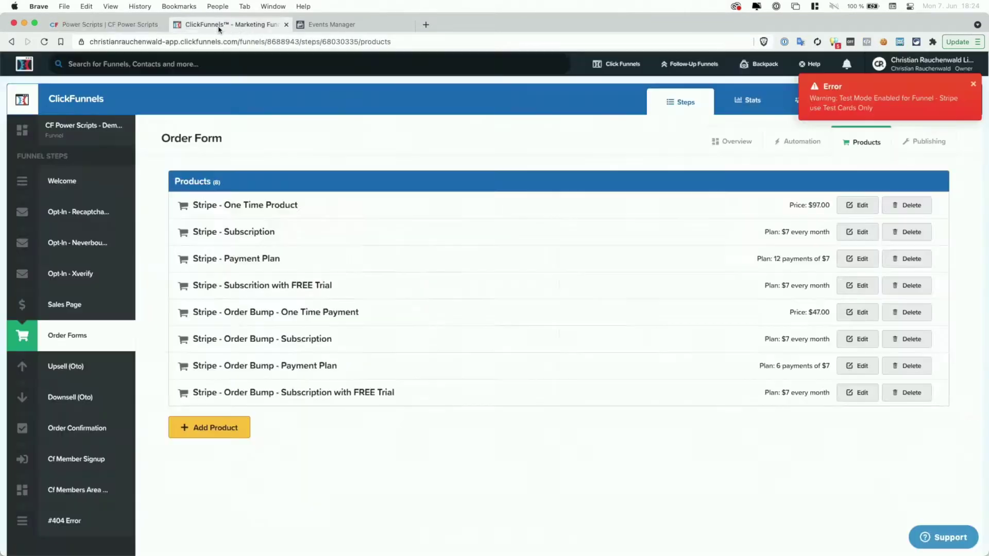
pyautogui.rightClick(856, 210)
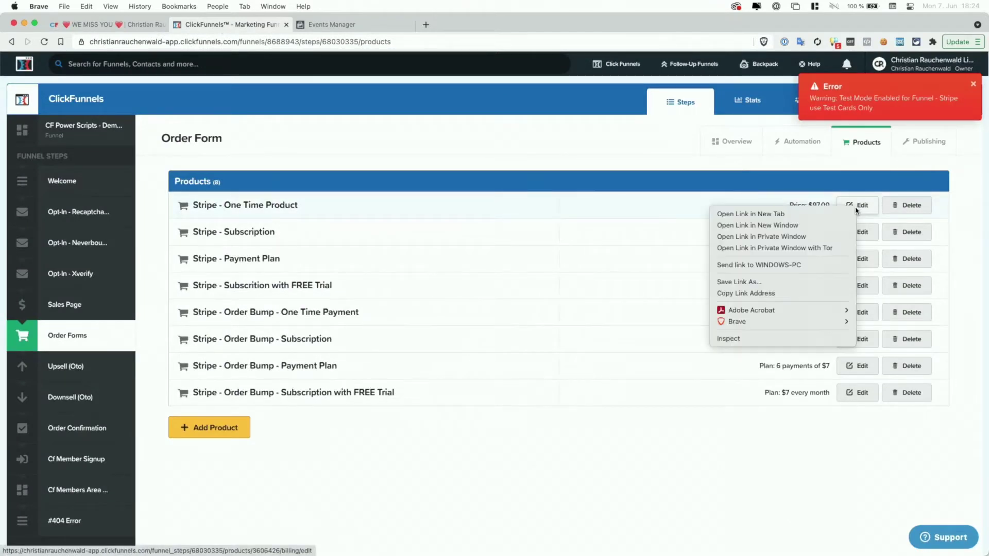
pyautogui.click(776, 298)
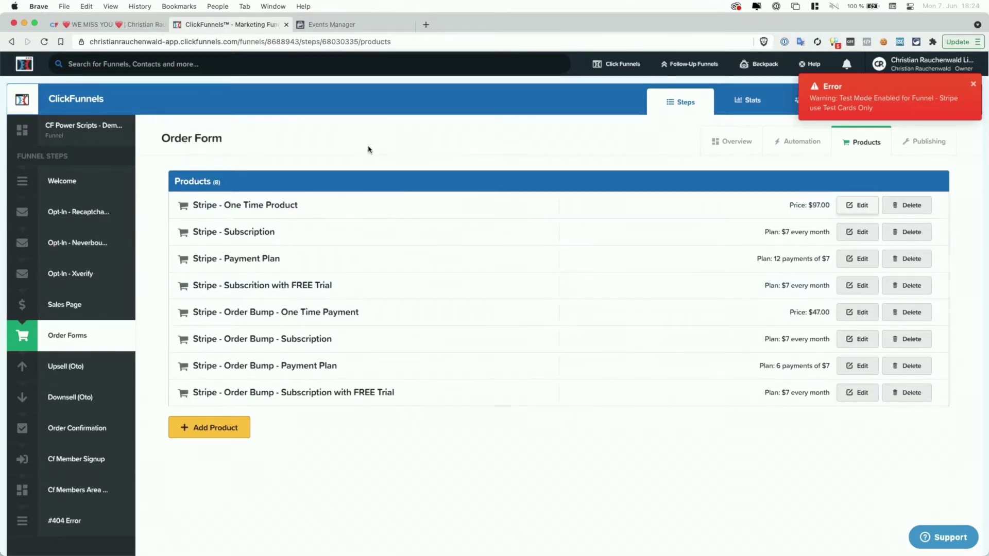
# Open Stripe - One Time Product for editing, examine its URL for the product ID, and return to the product list
pyautogui.click(855, 212)
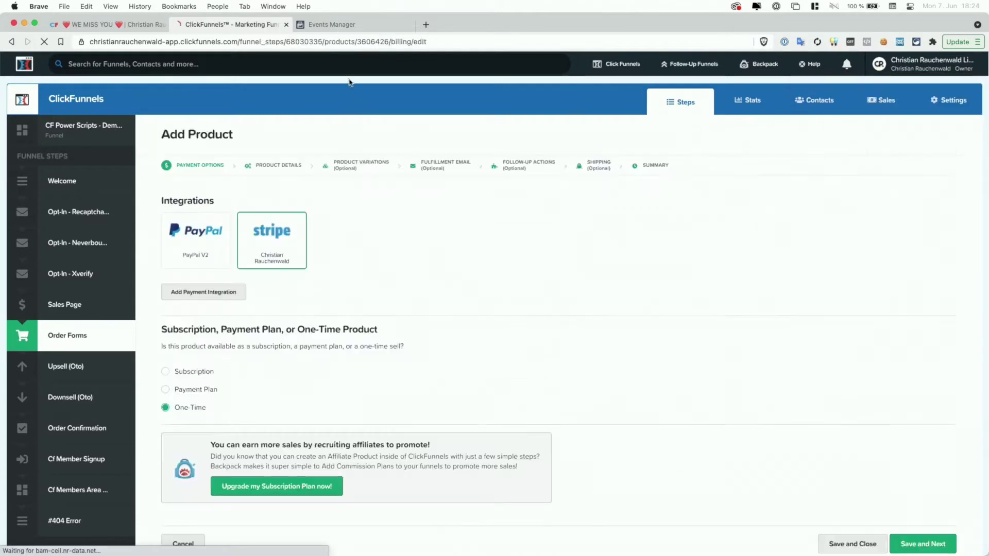
pyautogui.click(272, 43)
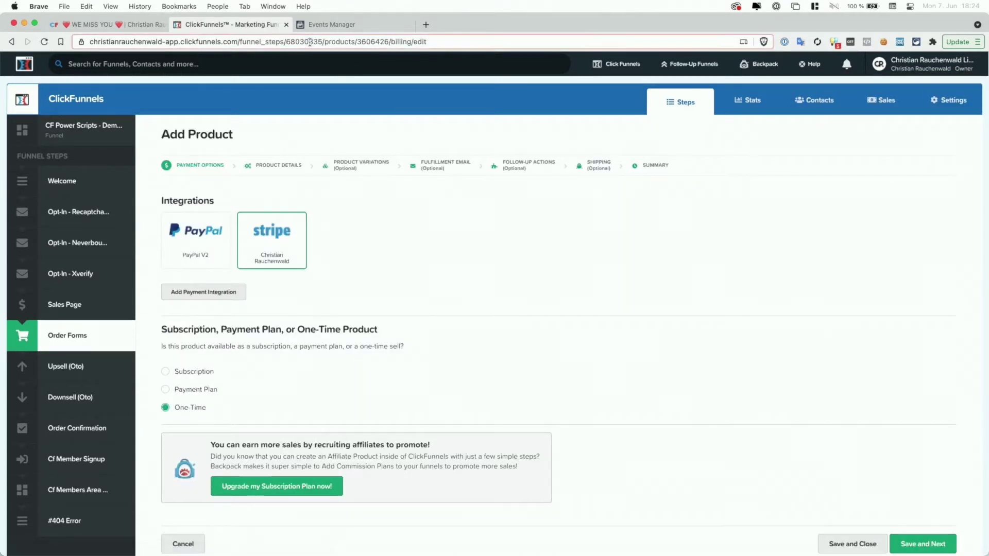
pyautogui.click(212, 44)
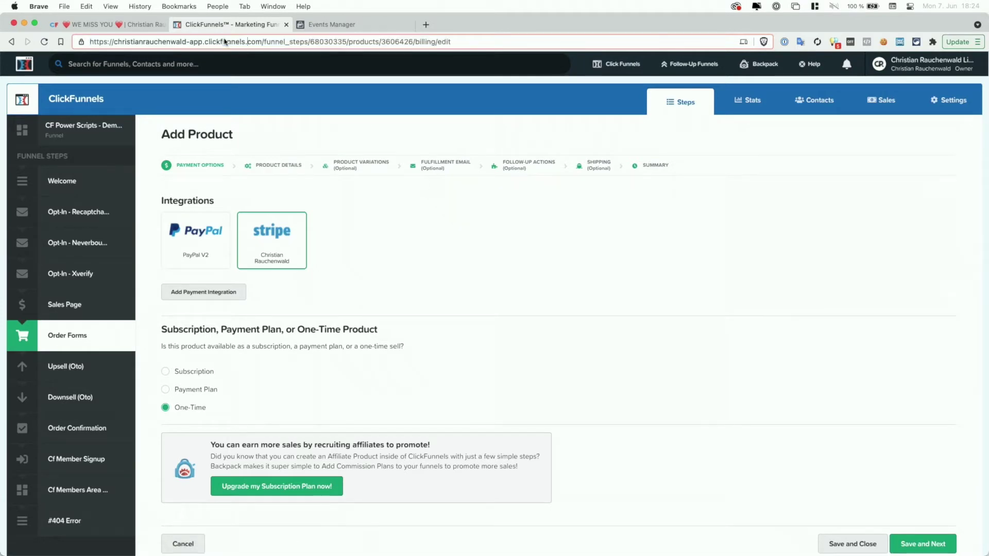
pyautogui.doubleClick(283, 41)
pyautogui.doubleClick(319, 41)
pyautogui.doubleClick(357, 41)
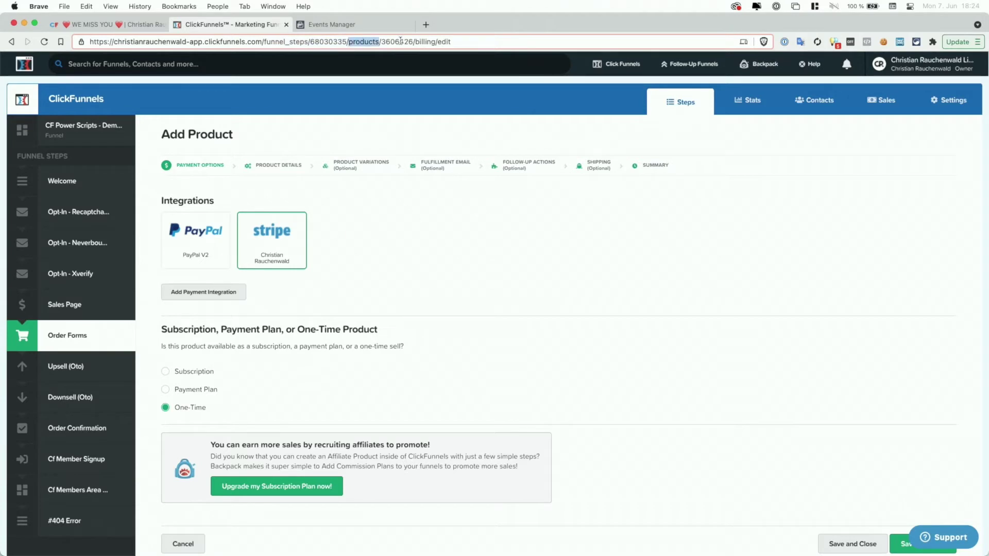
pyautogui.doubleClick(399, 42)
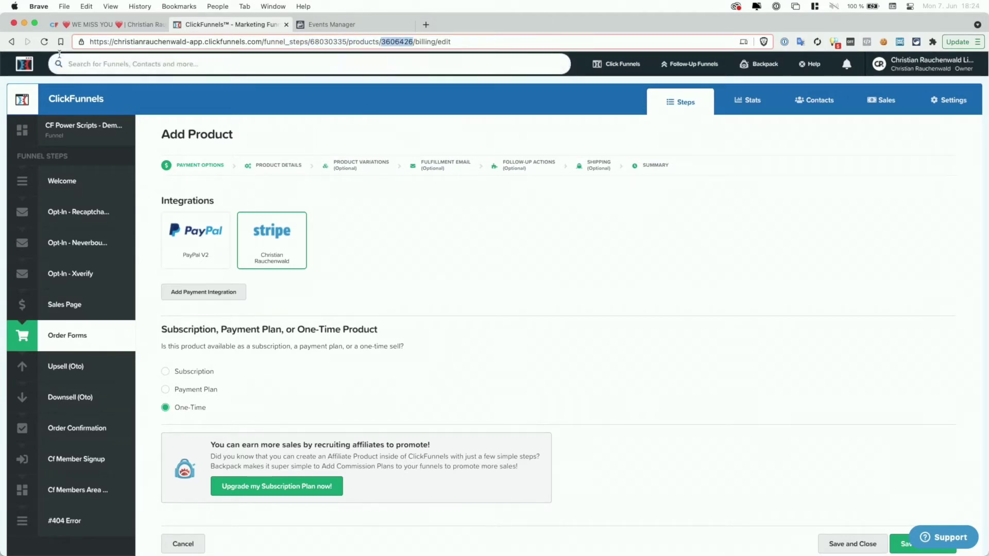
pyautogui.press('Return')
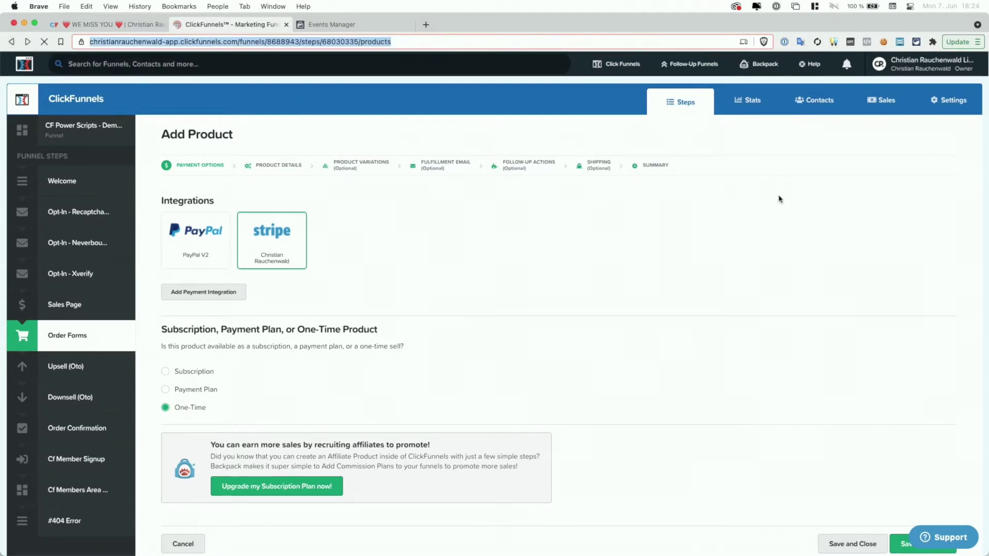
# Switch back to CF Power Scripts and enter 3606426 from the copied link as the first product's ID
pyautogui.click(118, 26)
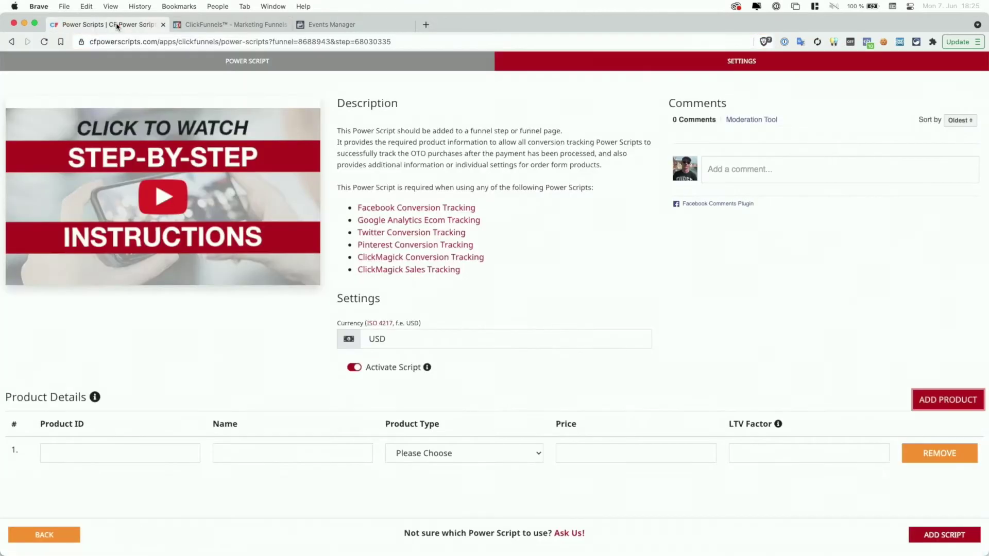
pyautogui.click(118, 461)
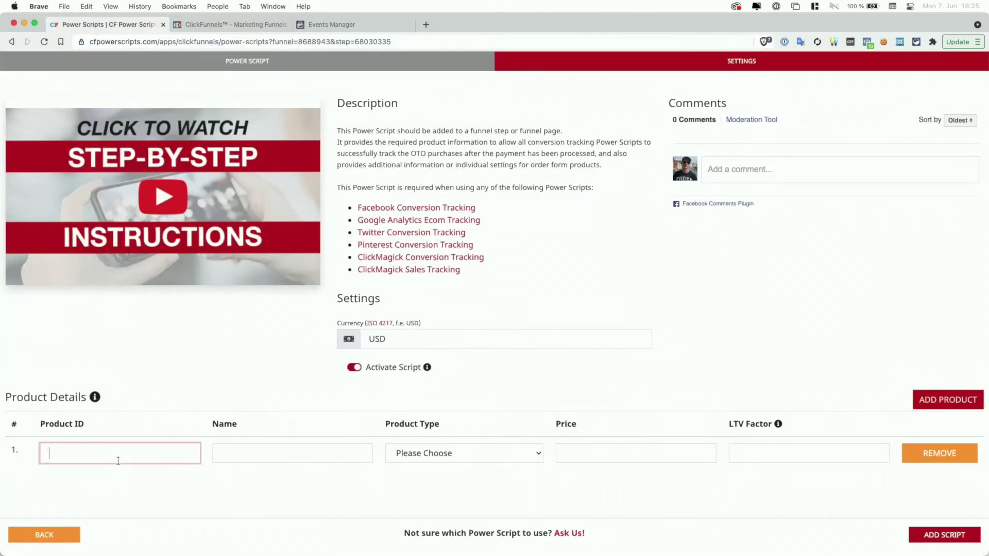
pyautogui.press('super+v')
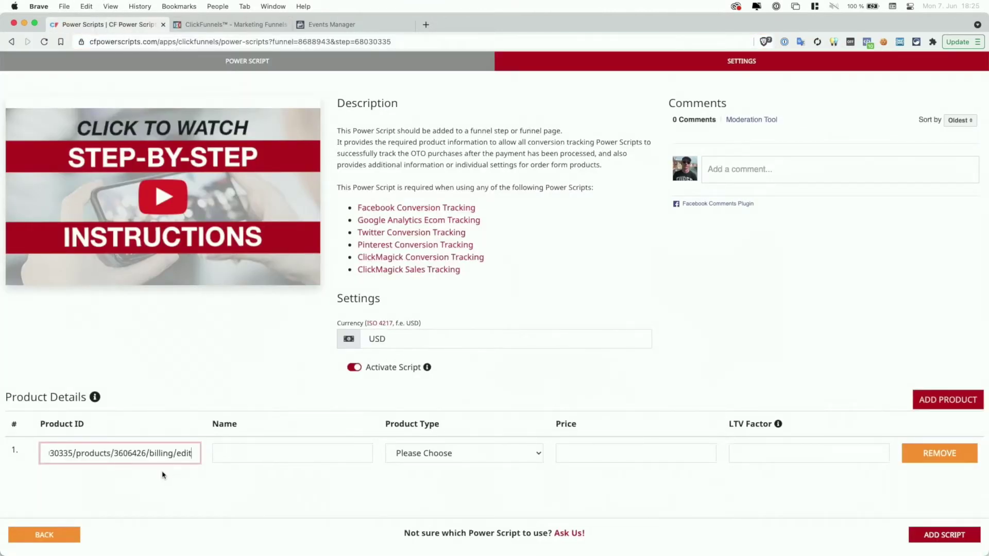
# Name the first product "Stripe - One Time Purchase" and set its product type to One Time Purchase
pyautogui.click(249, 453)
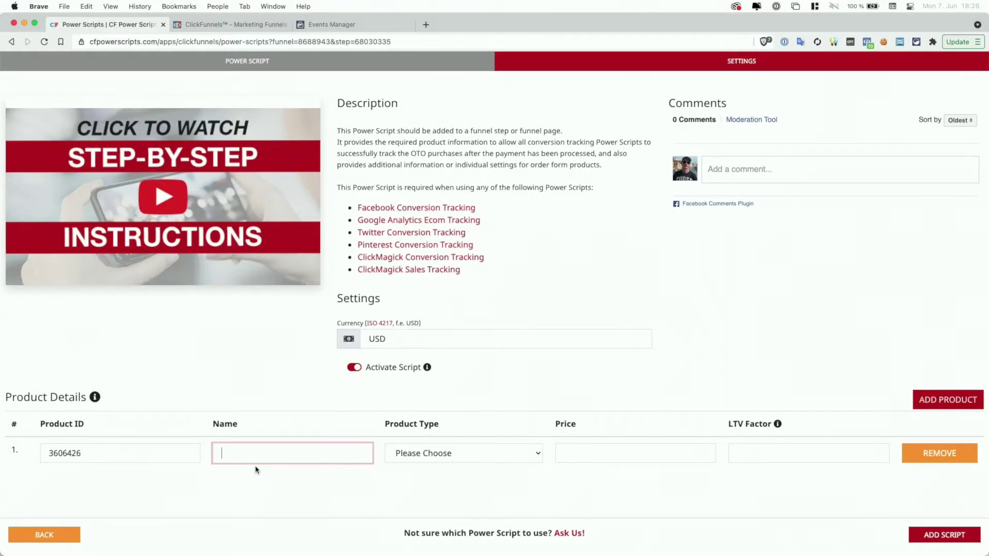
pyautogui.write('Stripe - One Time Purchase')
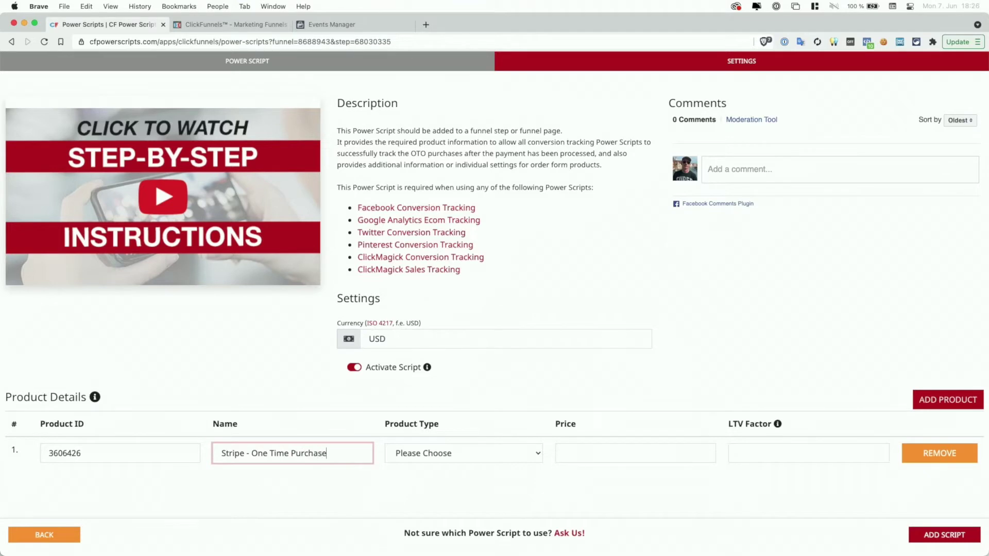
pyautogui.click(455, 453)
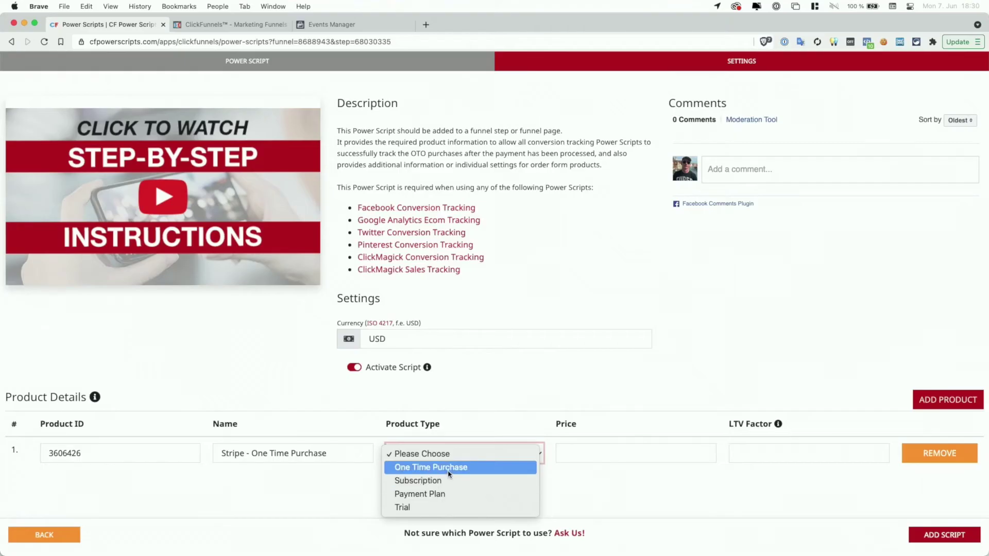
pyautogui.click(432, 474)
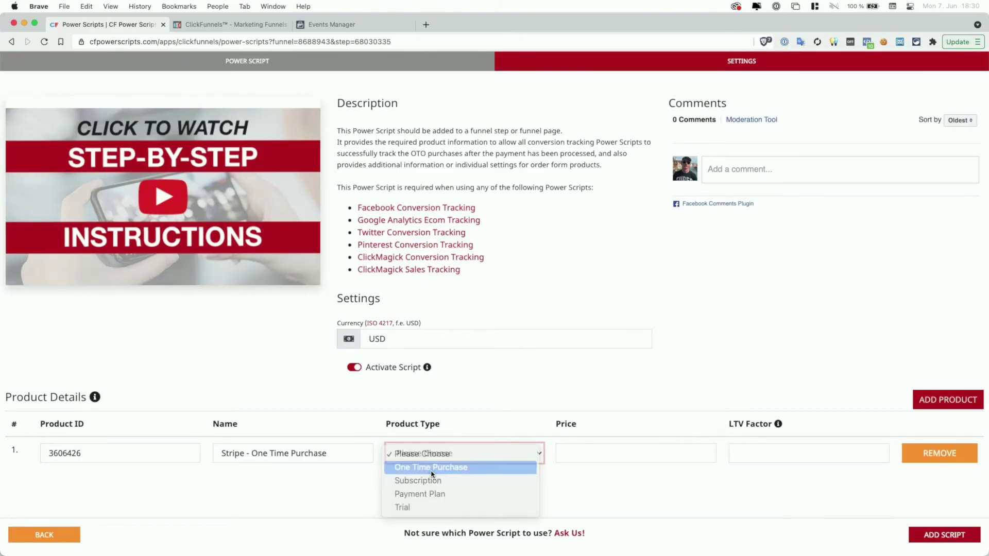
# Set the first product's price to 97 and LTV factor to 1, and add a second product row
pyautogui.click(574, 453)
pyautogui.write('97')
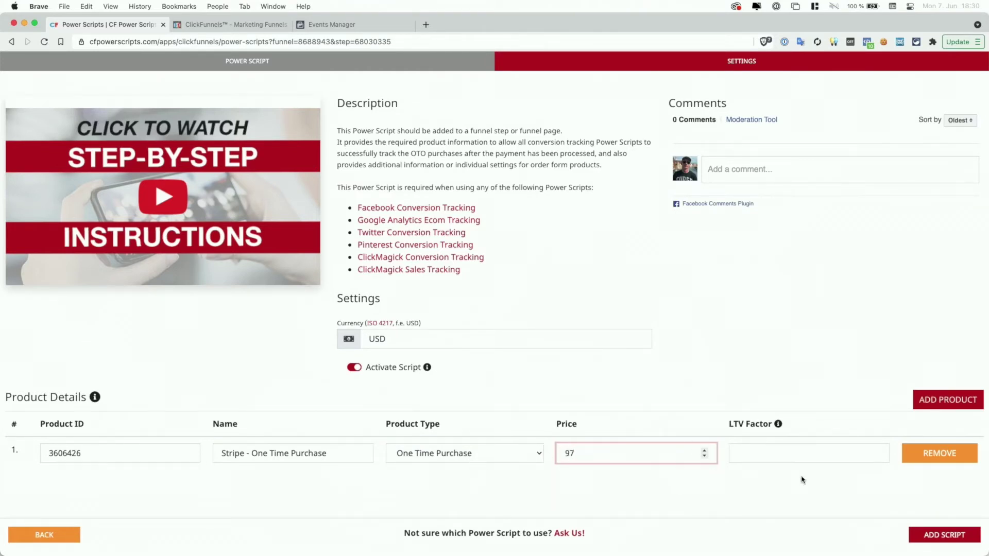
pyautogui.click(774, 457)
pyautogui.write('1')
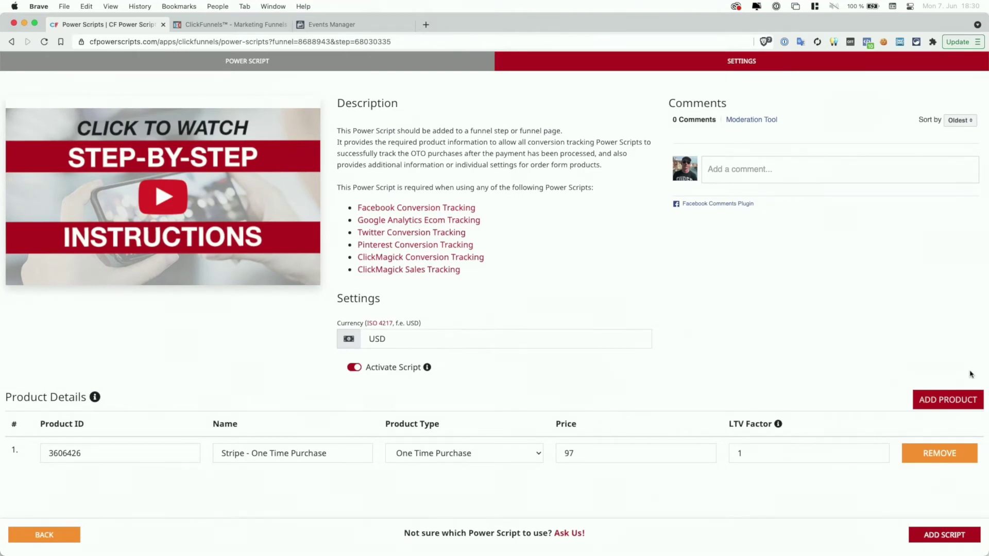
pyautogui.click(937, 402)
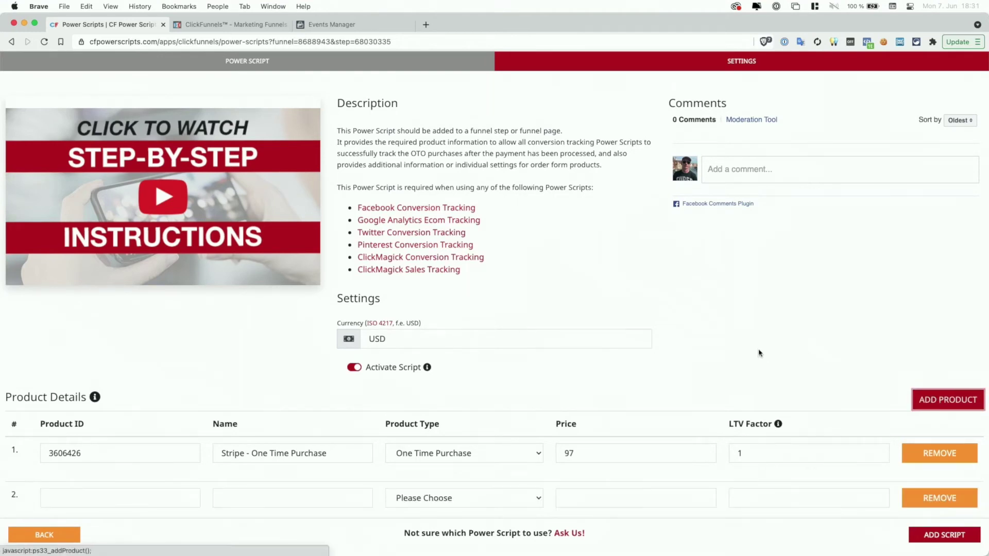
# Enter an example price of 10 and LTV factor of 12 in the second product row, and change the factor to 2.9
pyautogui.scroll(-1, 758, 353)
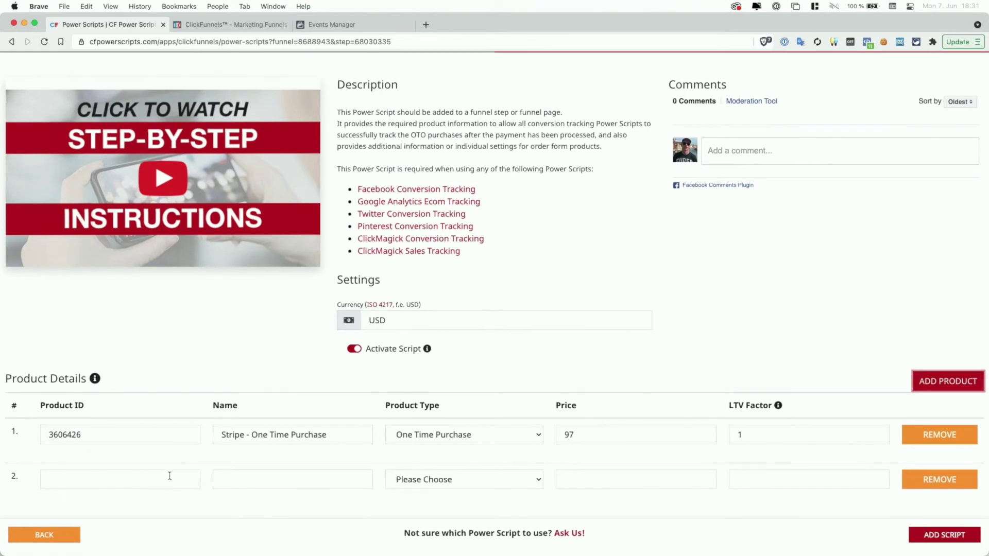
pyautogui.click(432, 484)
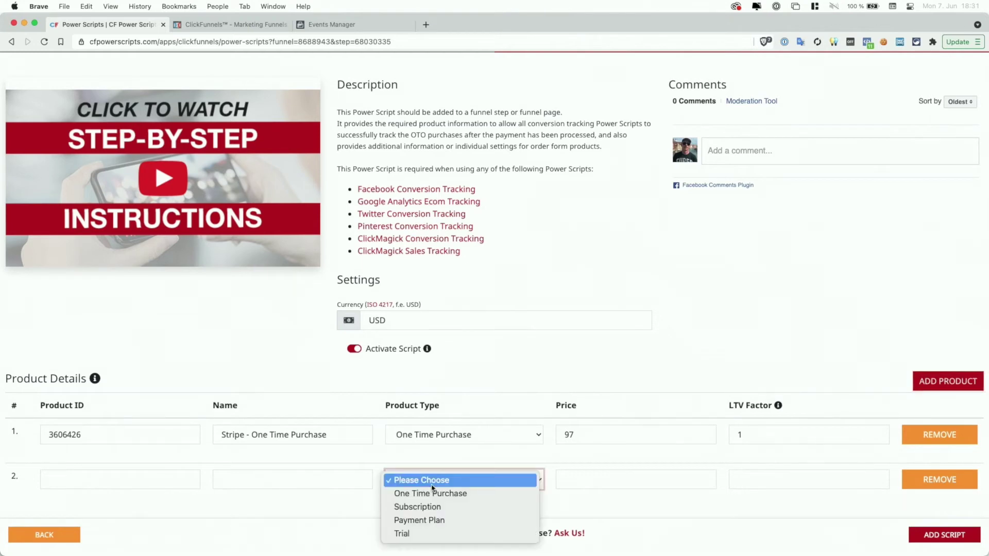
pyautogui.click(594, 484)
pyautogui.click(773, 472)
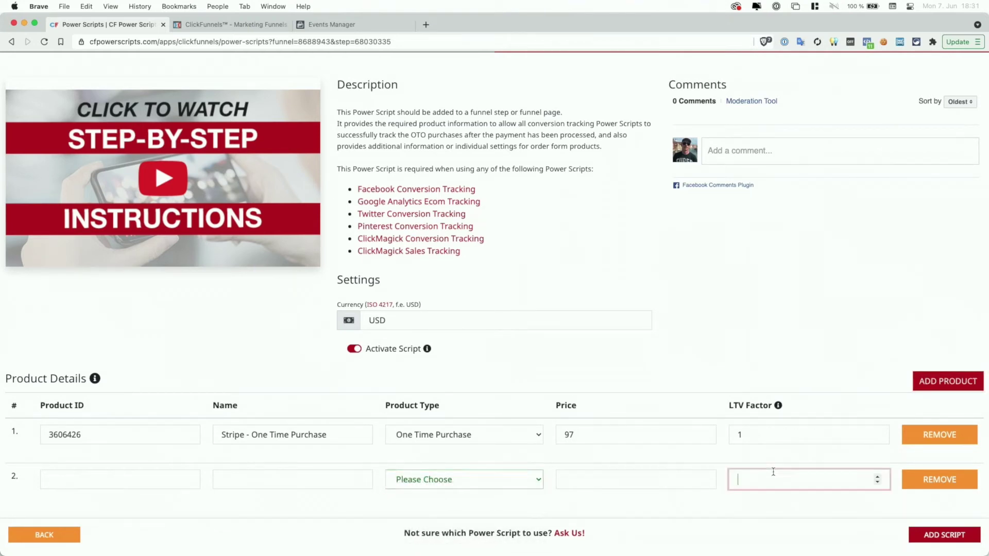
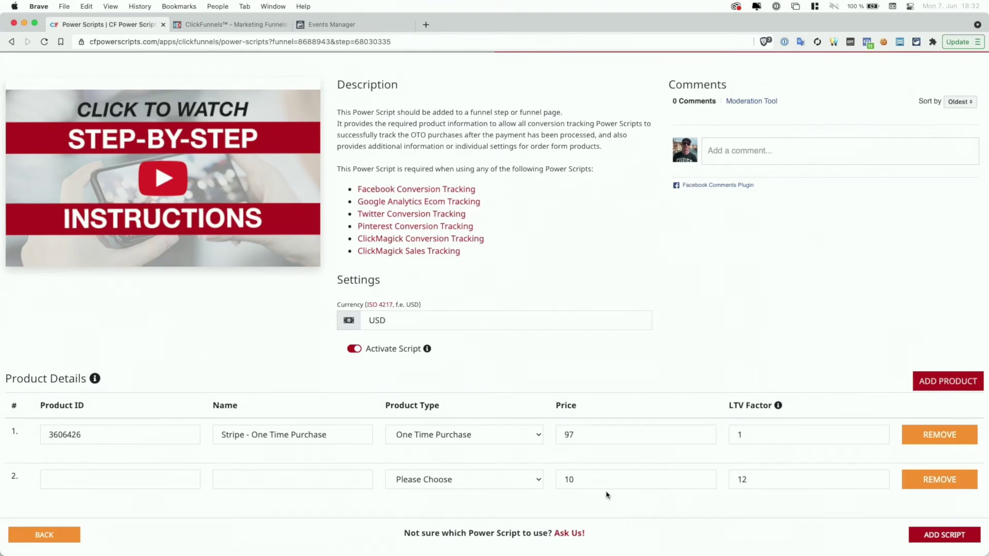
pyautogui.moveTo(591, 479); pyautogui.dragTo(553, 480)
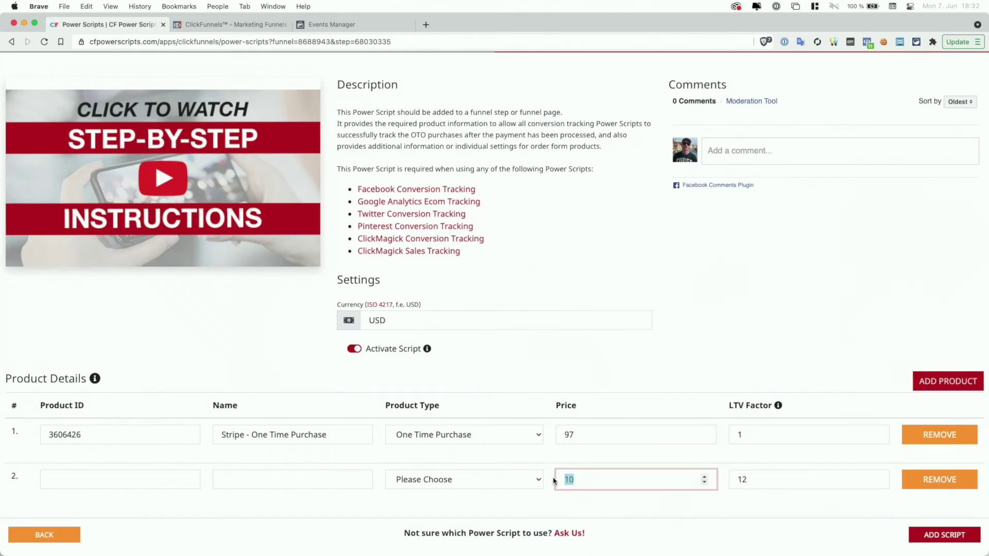
pyautogui.click(649, 510)
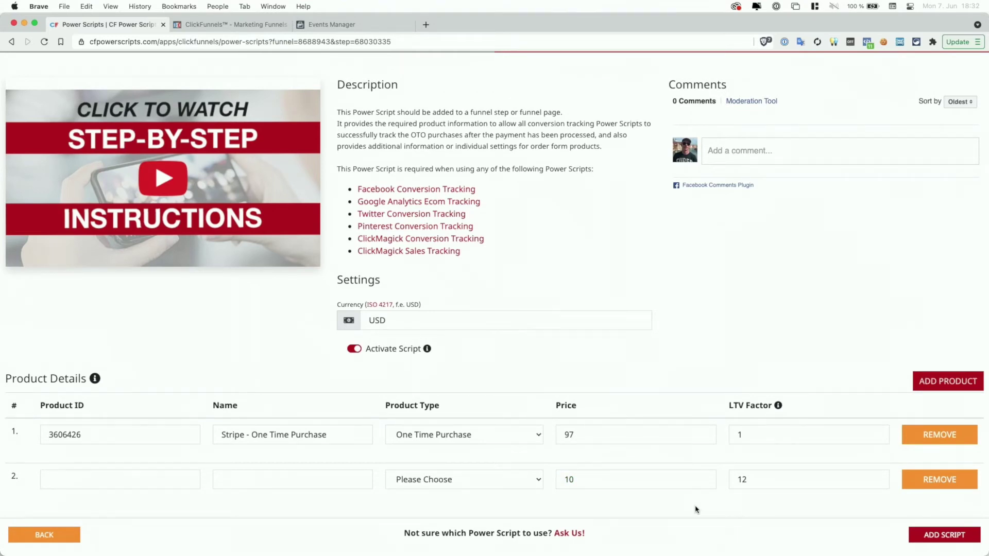
pyautogui.moveTo(777, 480); pyautogui.dragTo(739, 479)
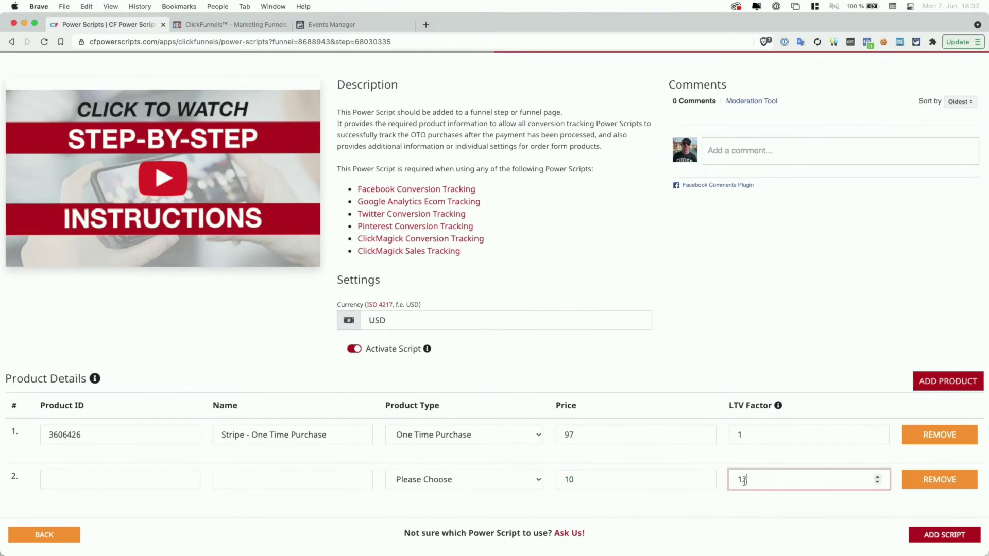
pyautogui.write('2.9')
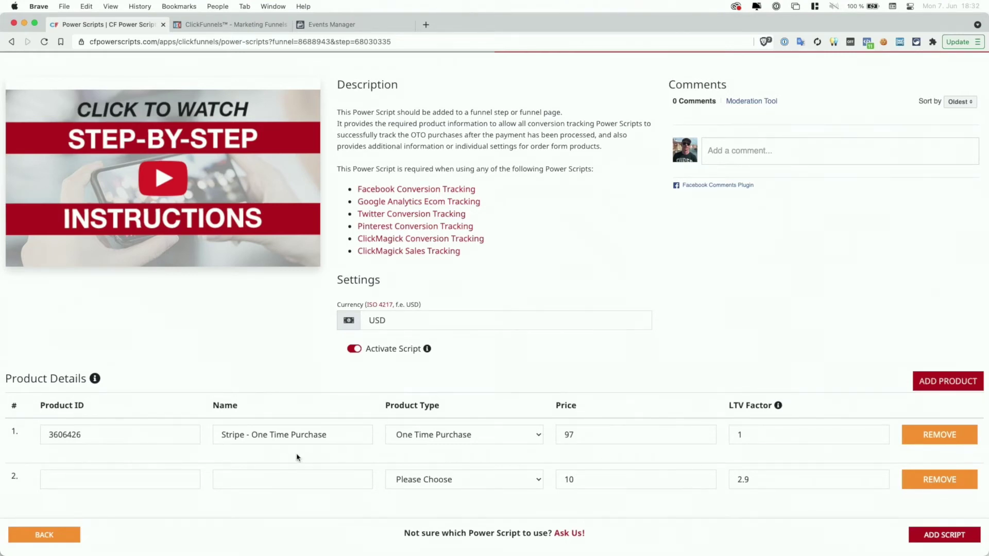
# Remove the second product row and add the Conversion Tracking Addon to the Order Forms step
pyautogui.click(940, 480)
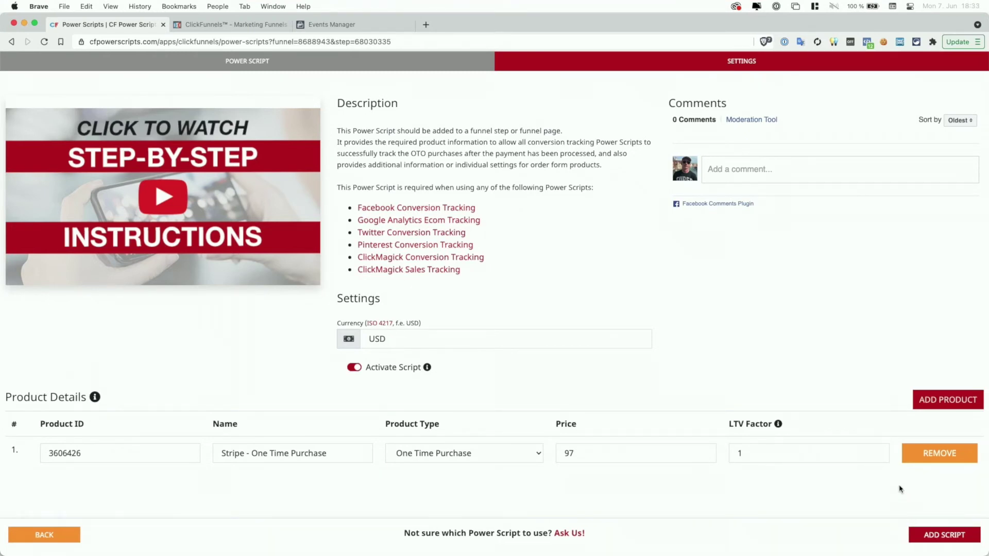
pyautogui.click(944, 535)
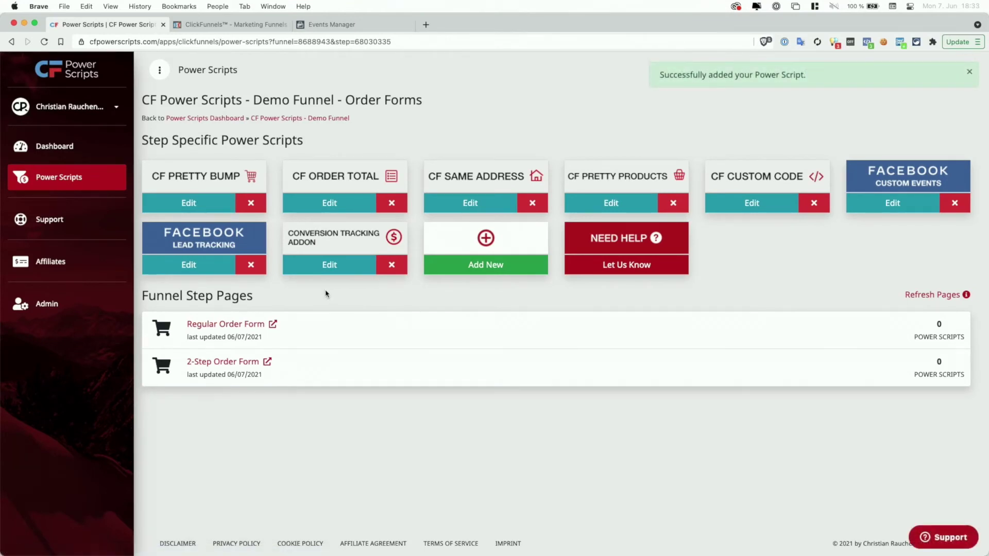
# Return to the demo funnel's overview and open its UpSell (OTO) step
pyautogui.click(305, 119)
pyautogui.scroll(-3, 466, 156)
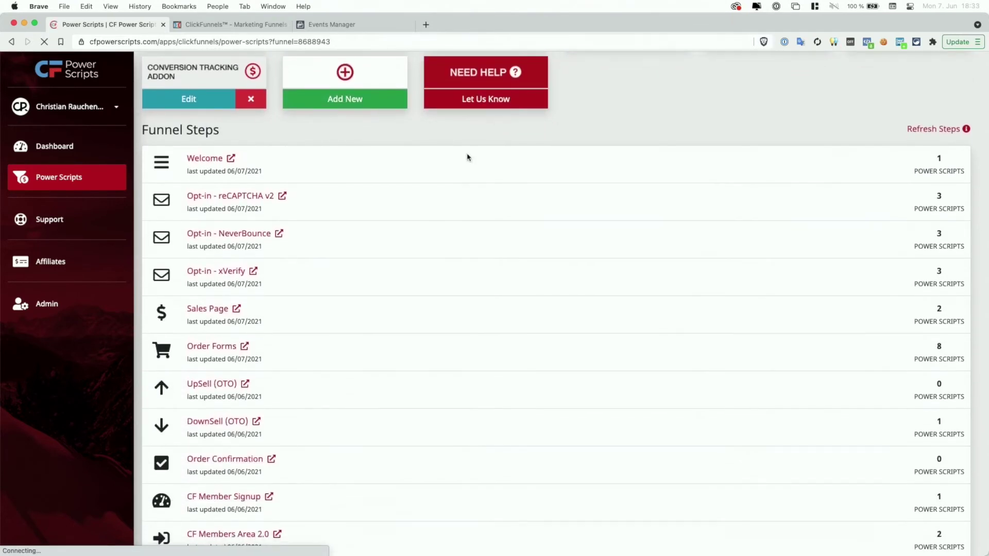
pyautogui.click(221, 387)
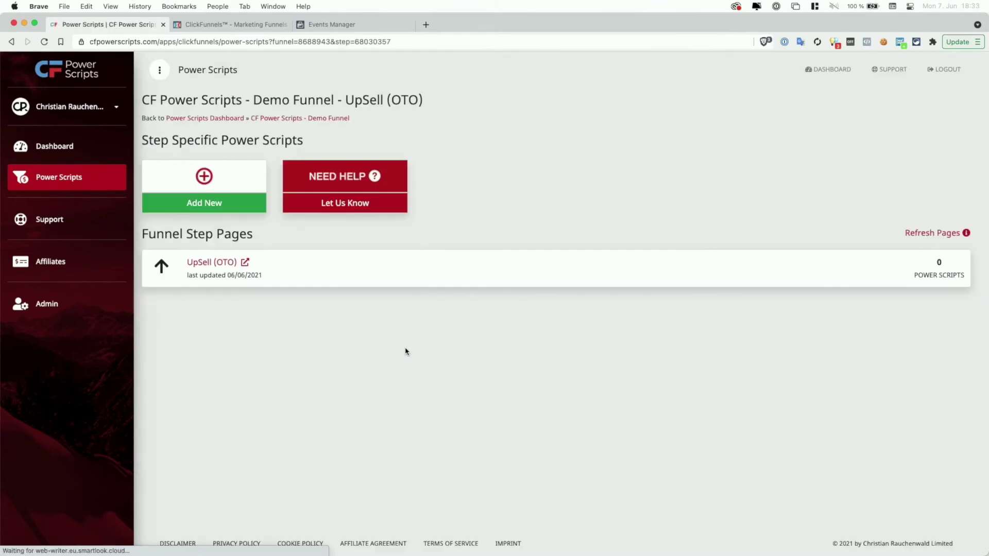
# Search the Power Scripts for "conv", choose Conversion Tracking Addon for the UpSell step, and add a product row
pyautogui.click(222, 202)
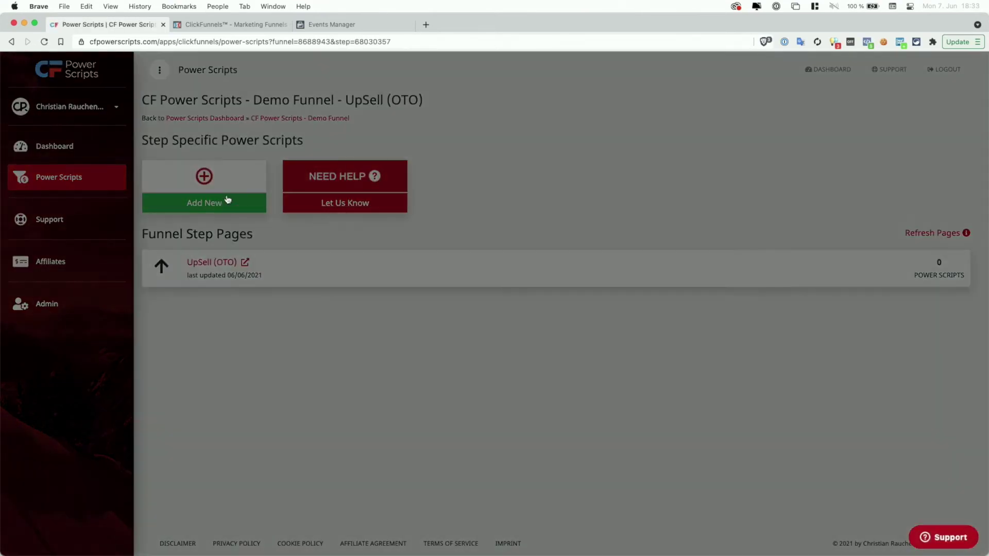
pyautogui.click(534, 89)
pyautogui.write('conv')
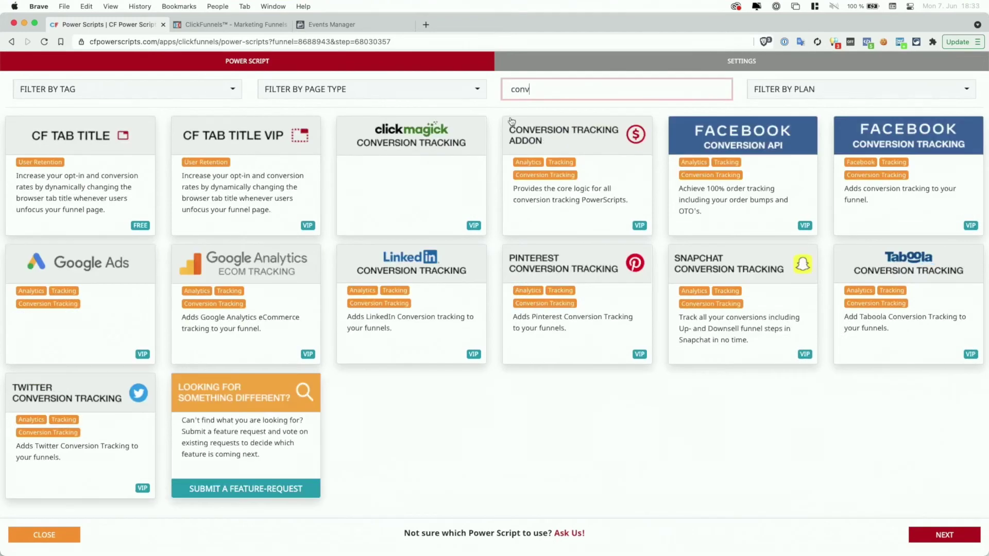
pyautogui.click(600, 185)
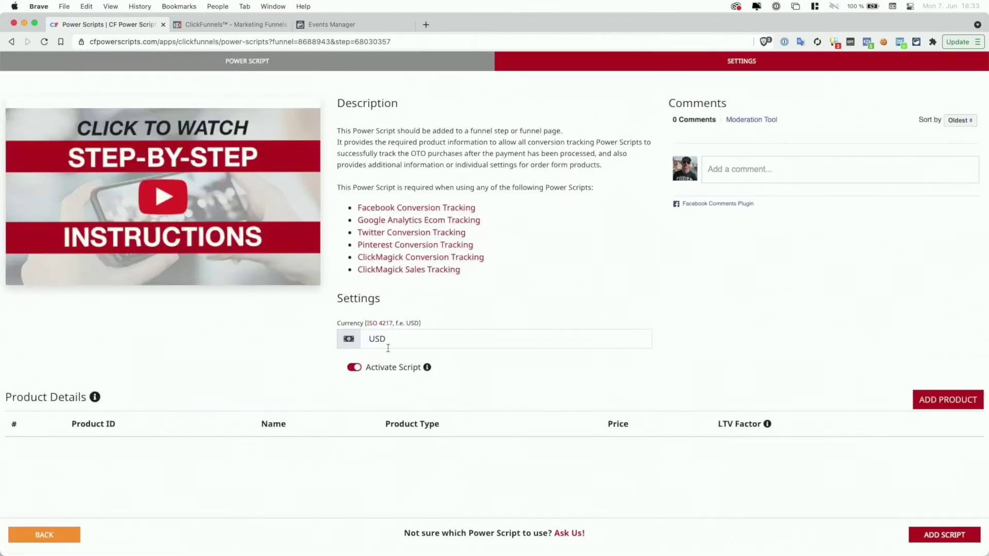
pyautogui.click(936, 407)
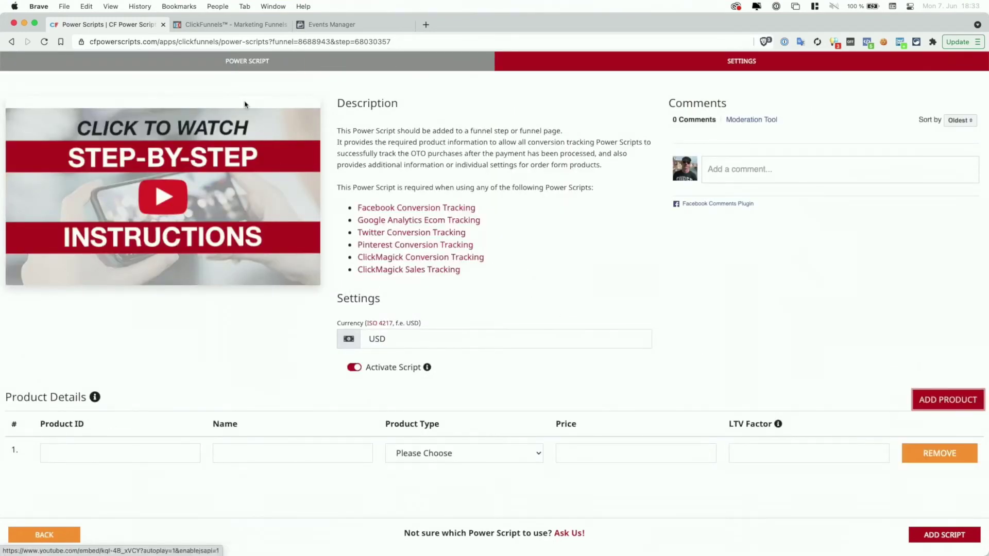
# Switch to ClickFunnels, open the Upsell step's products, and copy the edit link address of Stripe - One Time Purchase
pyautogui.click(220, 25)
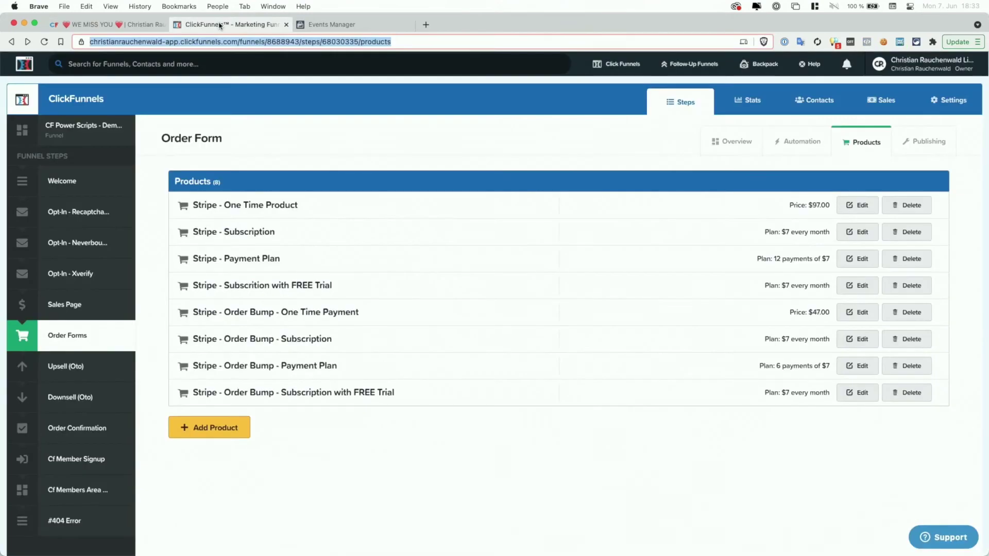
pyautogui.click(57, 366)
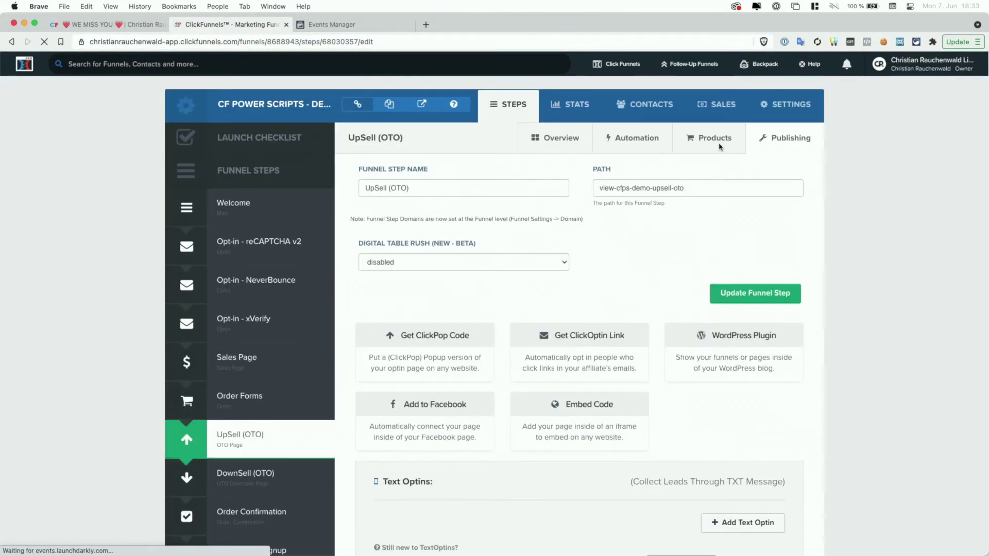
pyautogui.click(718, 145)
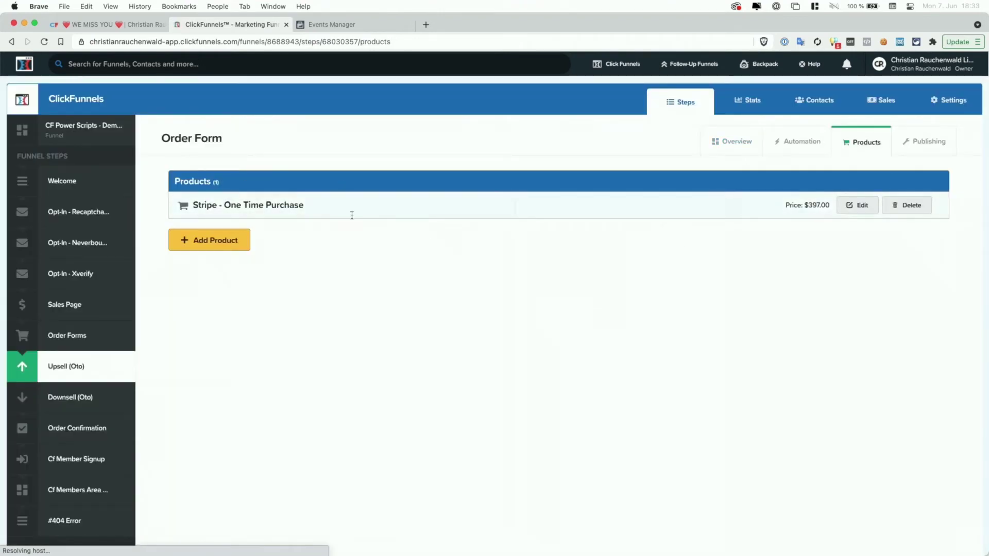
pyautogui.click(855, 206)
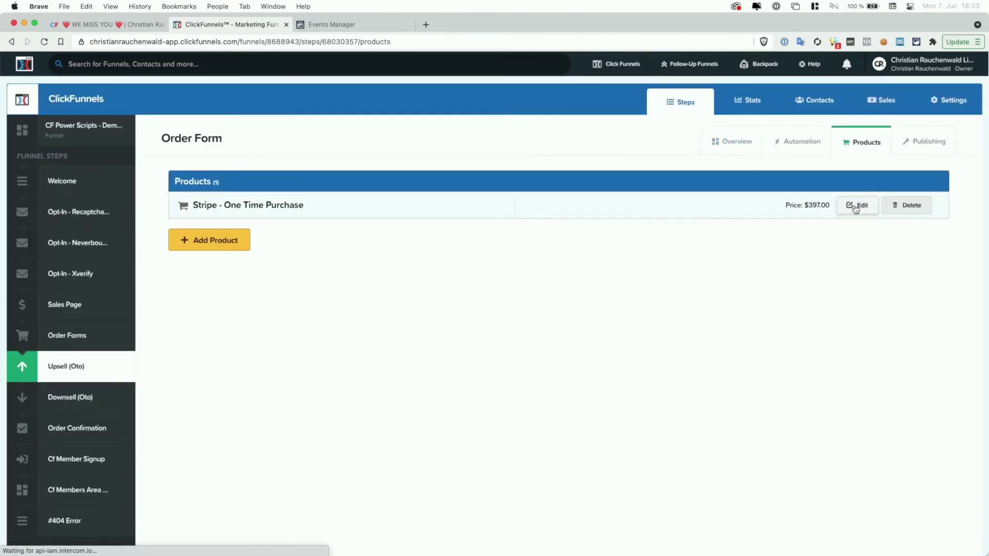
pyautogui.rightClick(855, 207)
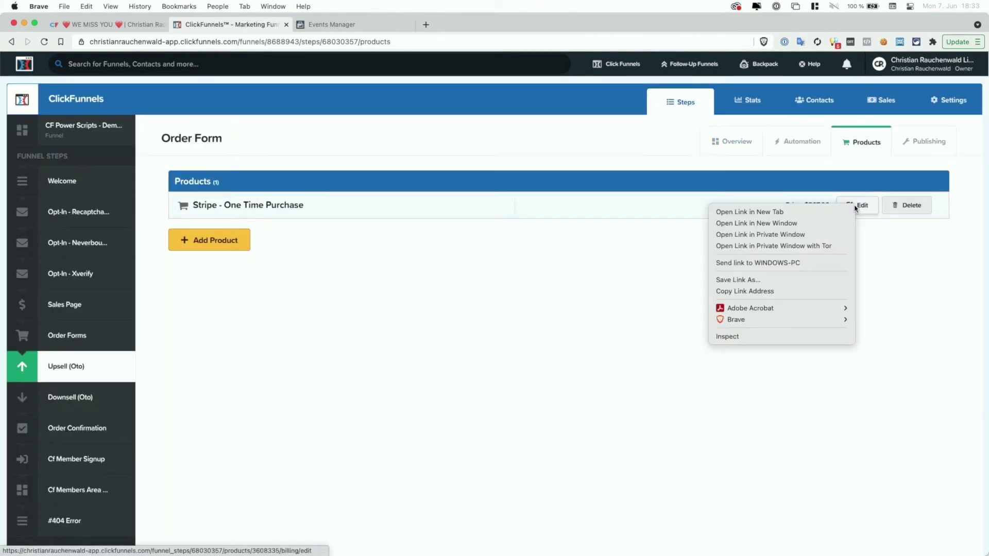
pyautogui.click(800, 291)
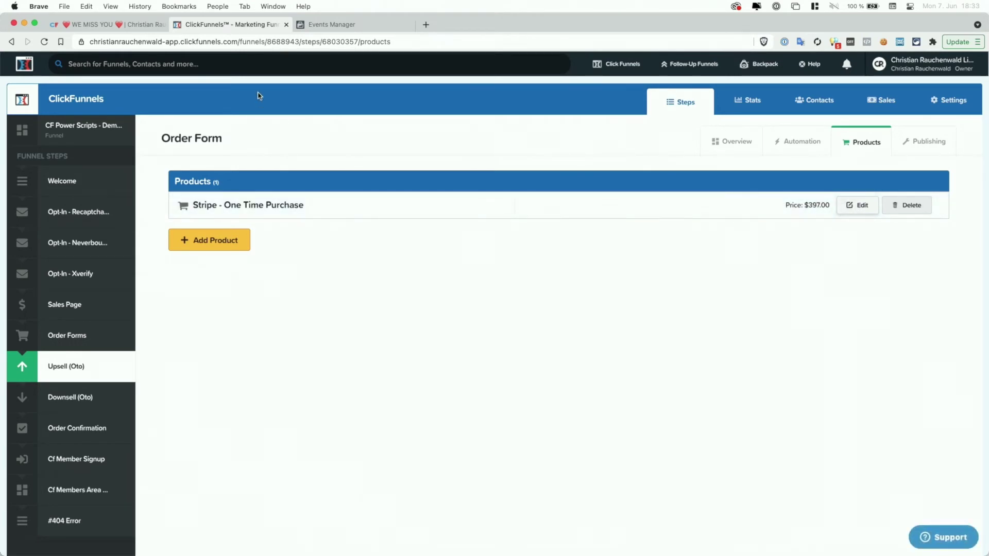
# Switch back to CF Power Scripts and enter 3608335 from the copied link as the upsell product's ID
pyautogui.click(111, 25)
pyautogui.click(84, 452)
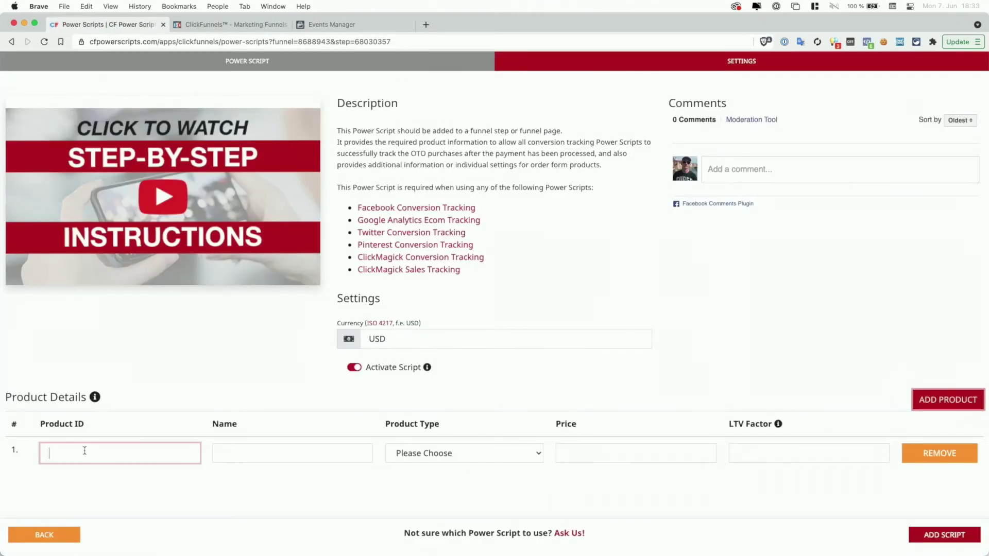
pyautogui.press('super+v')
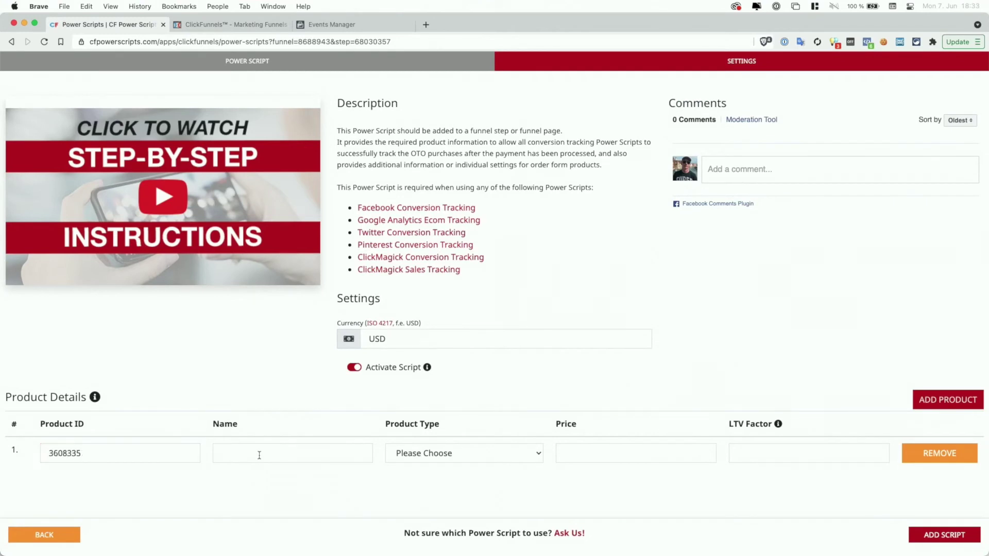
# Set the upsell product's type to One Time Purchase, its price to 397 and its LTV factor to 1
pyautogui.click(259, 455)
pyautogui.click(474, 457)
pyautogui.click(458, 465)
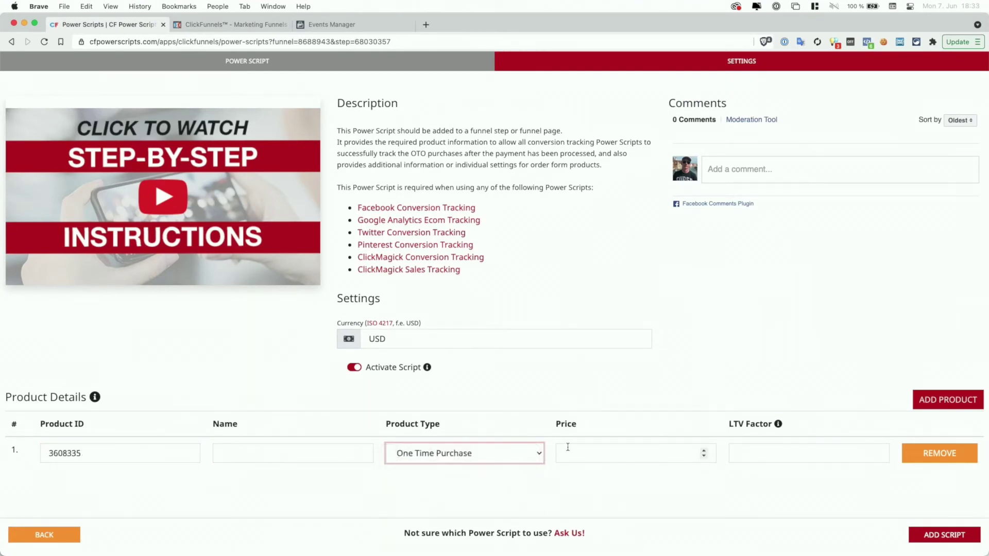
pyautogui.click(578, 449)
pyautogui.click(763, 456)
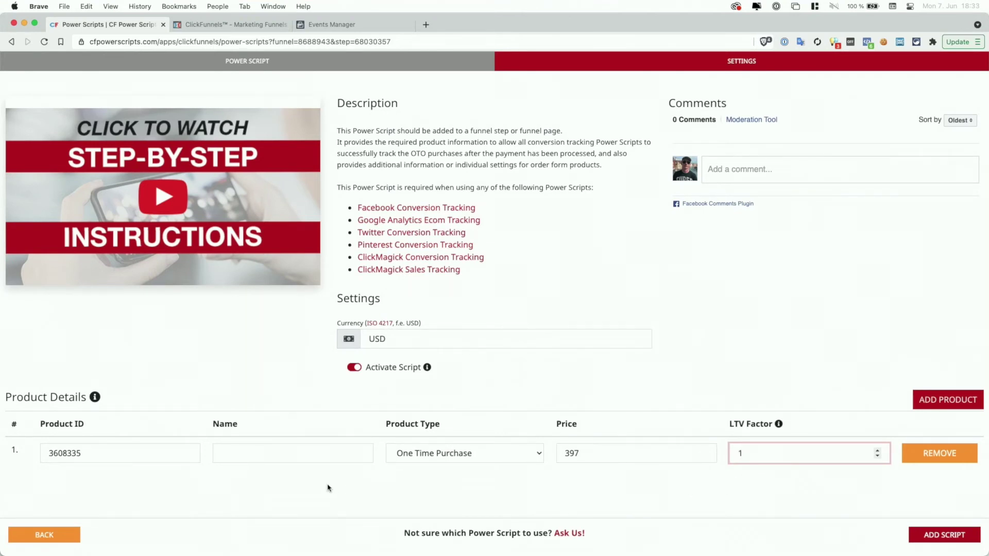
# Check the product's name in ClickFunnels, name the row "Stripe - UpSell - One Time Purchase", and add the script to the UpSell step
pyautogui.click(283, 454)
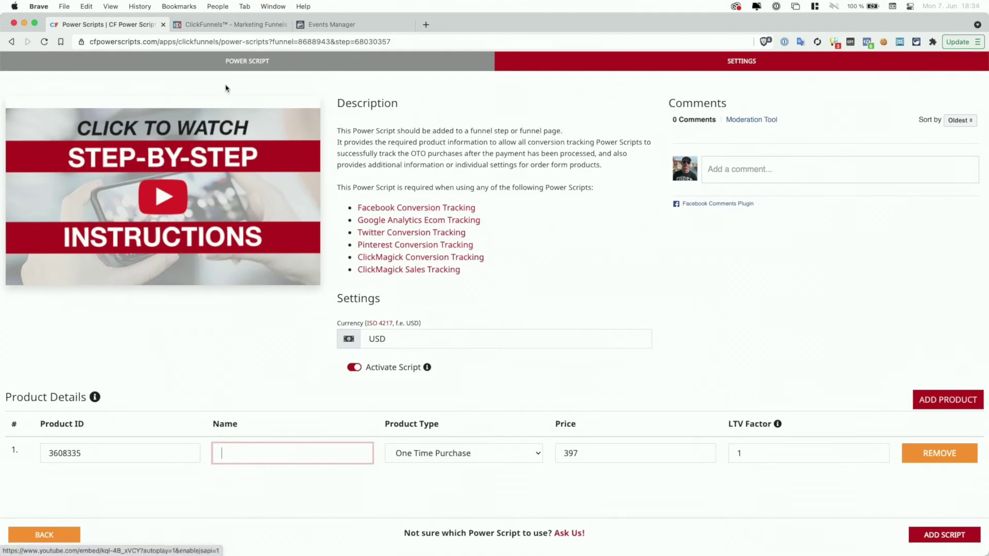
pyautogui.click(221, 25)
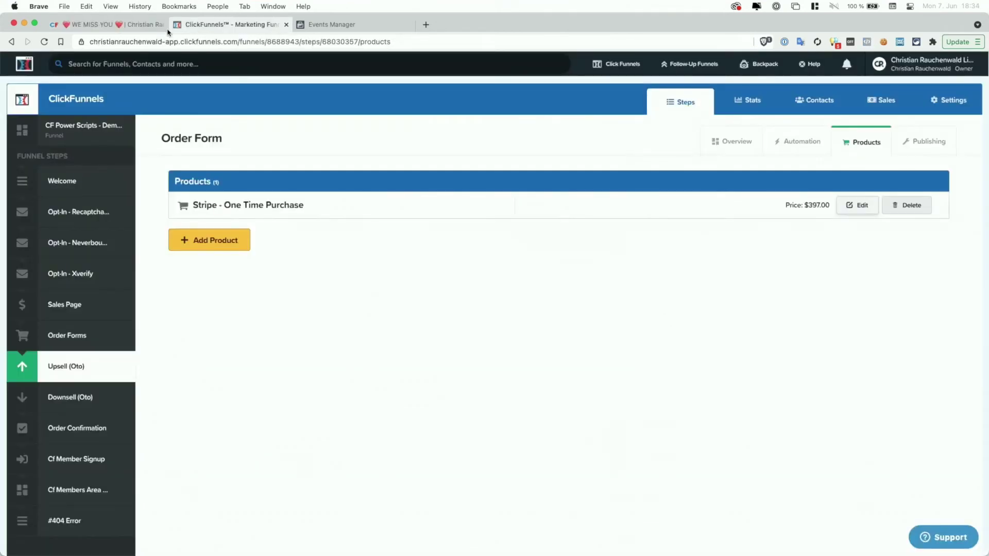
pyautogui.click(112, 26)
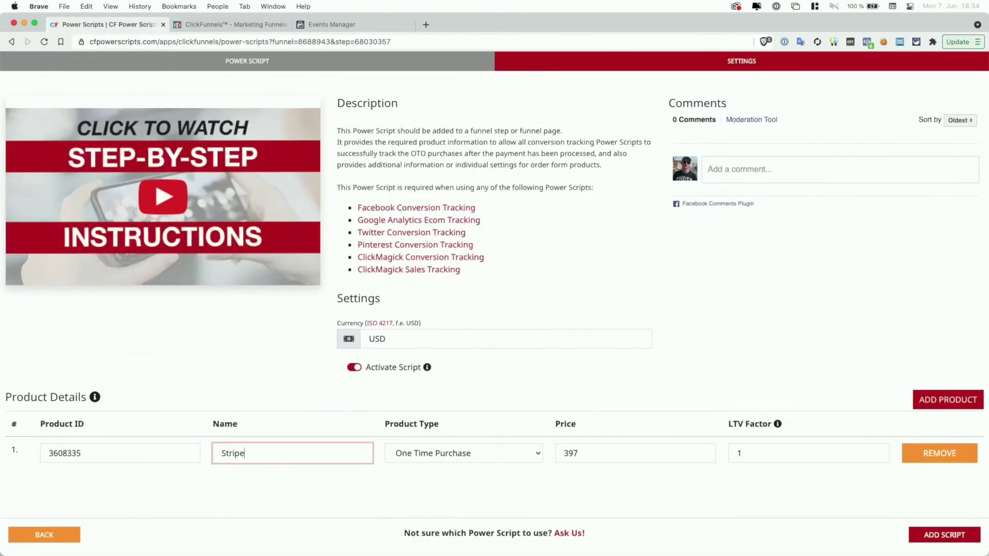
pyautogui.write('Stripe - UpSell - One Time Purchase')
pyautogui.click(944, 536)
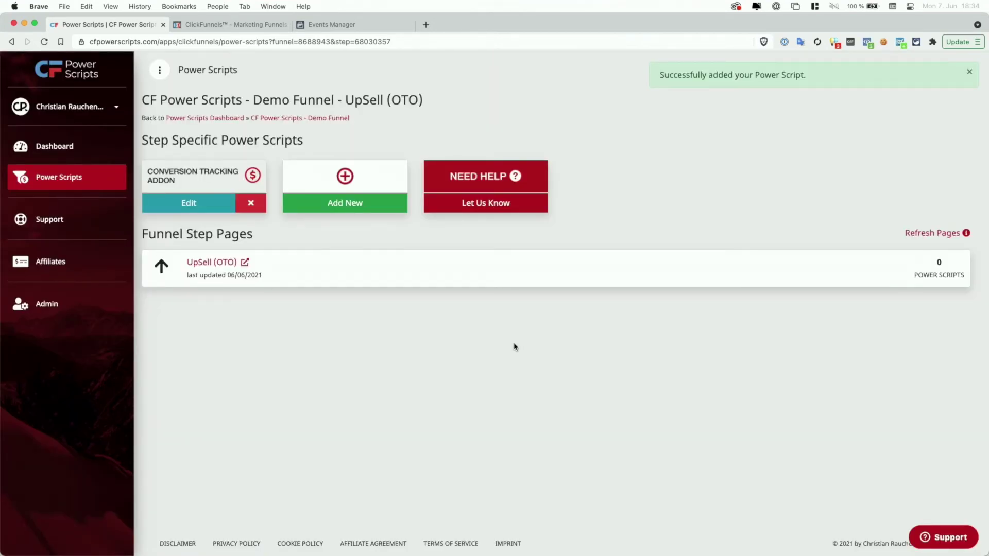
# Reopen the UpSell step's Conversion Tracking Addon settings, copy the product ID, and close them without saving
pyautogui.click(189, 207)
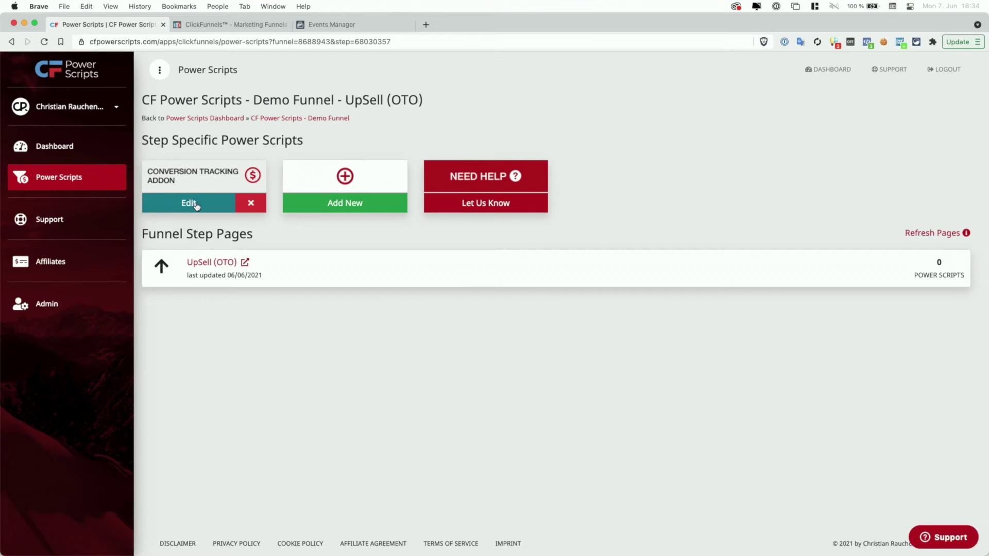
pyautogui.click(186, 204)
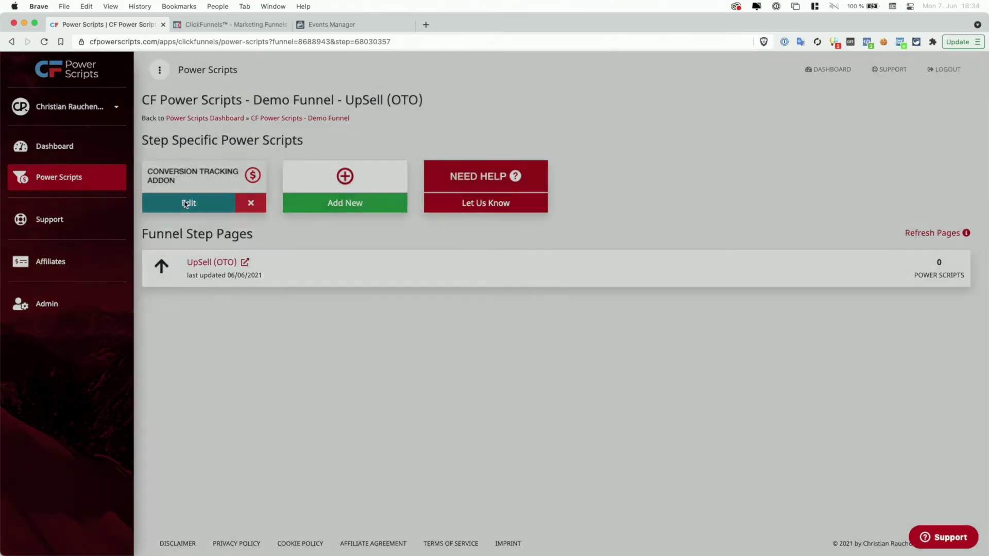
pyautogui.moveTo(289, 469); pyautogui.dragTo(222, 466)
pyautogui.press('super+c')
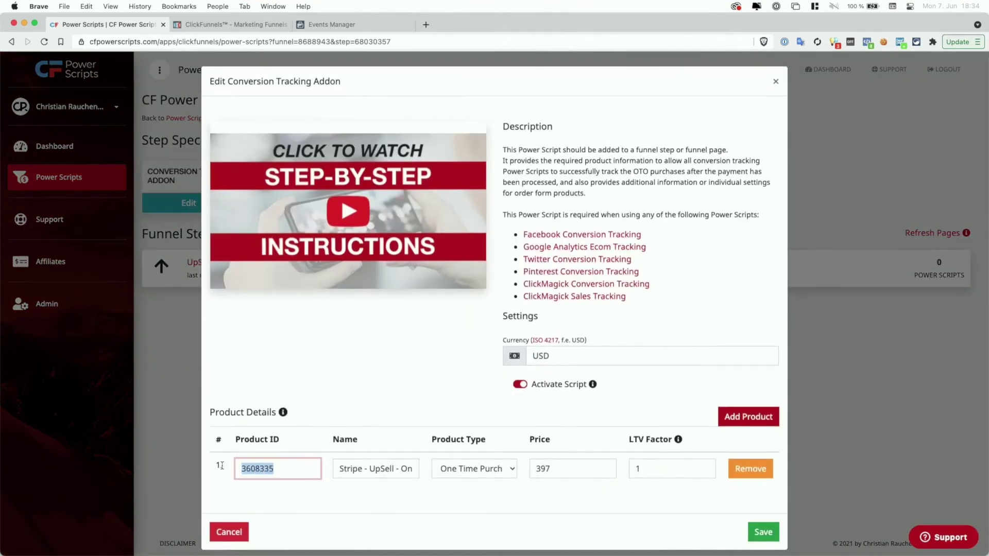
pyautogui.click(181, 411)
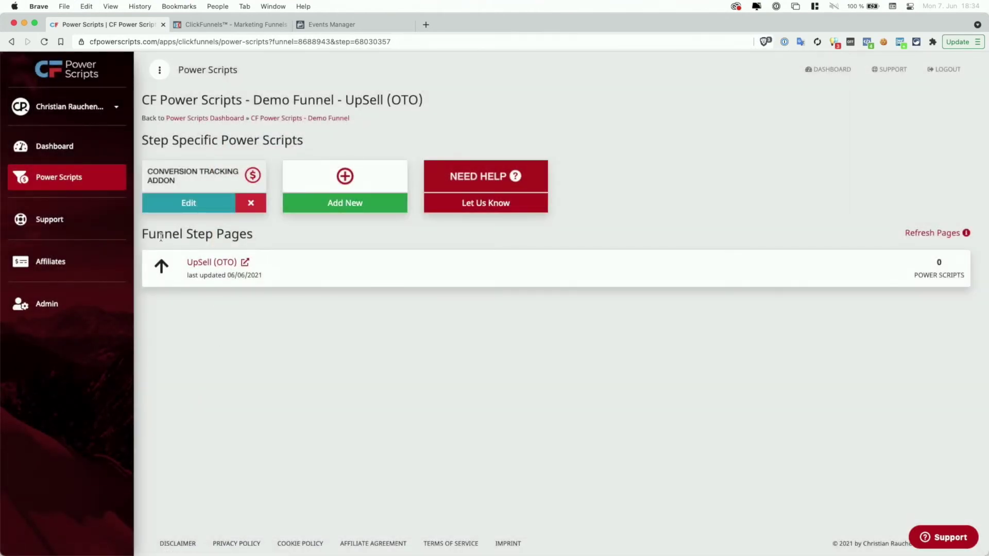
# Open the UpSell (OTO) page in the ClickFunnels page editor and find the "Yes! Add To My Order" button
pyautogui.moveTo(165, 234); pyautogui.dragTo(248, 237)
pyautogui.click(246, 264)
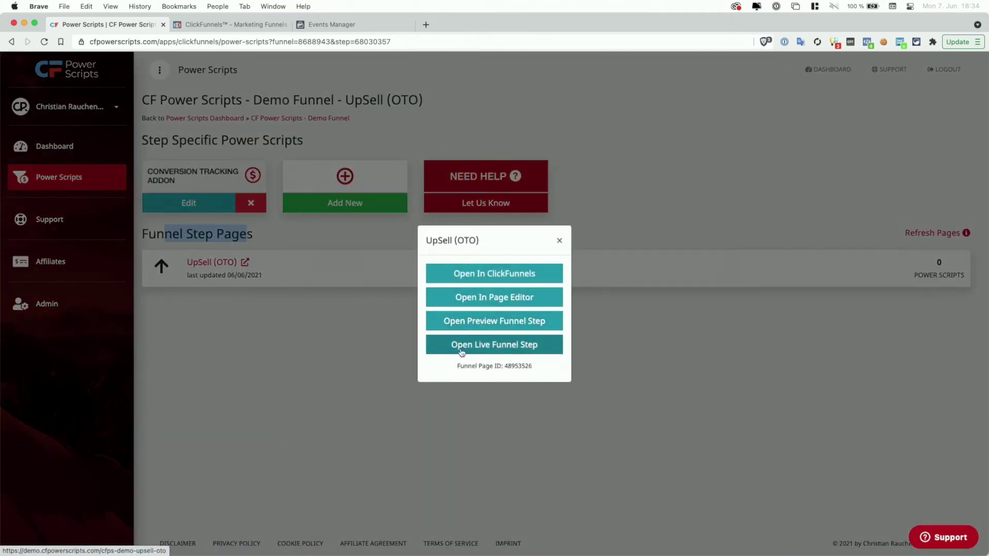
pyautogui.click(470, 299)
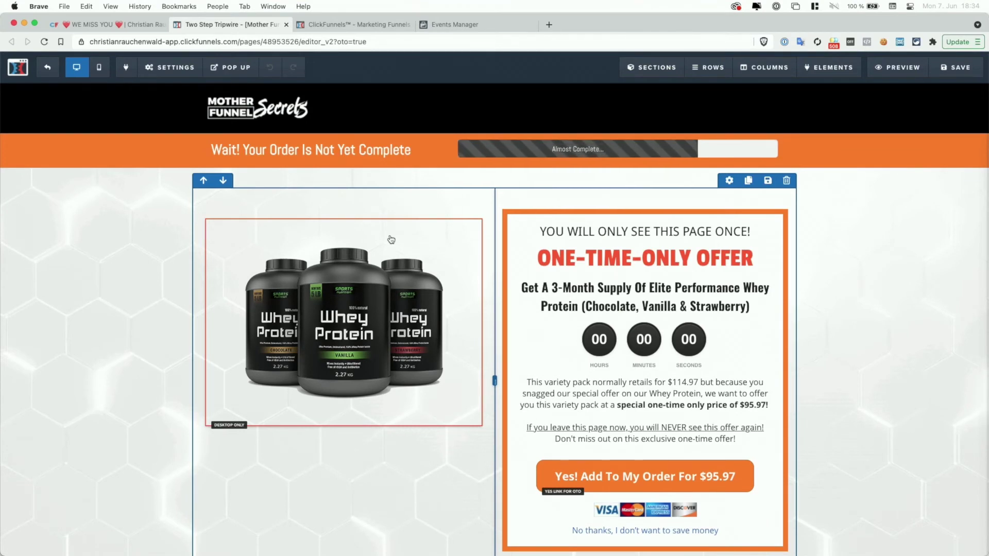
pyautogui.scroll(-2, 392, 239)
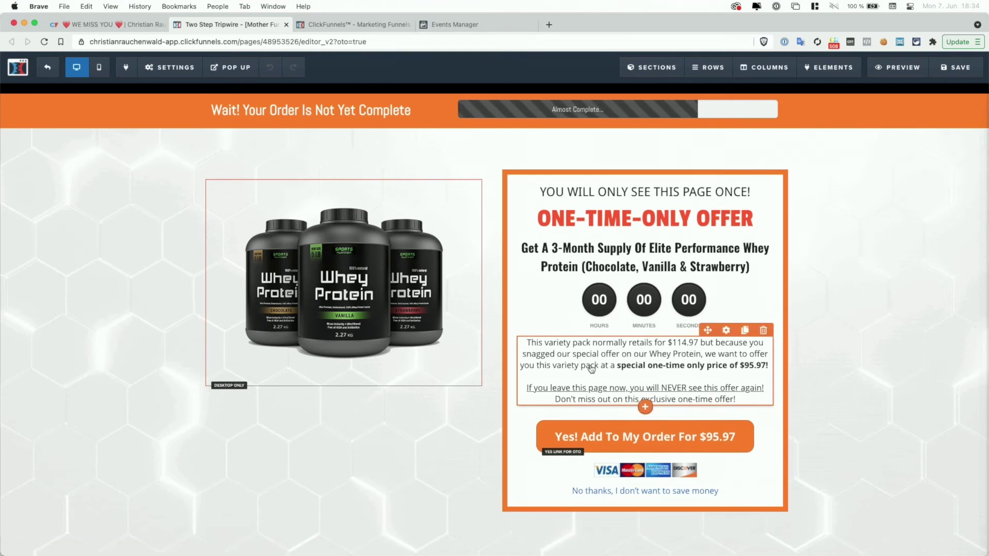
pyautogui.scroll(-1, 592, 367)
pyautogui.scroll(-1, 592, 367)
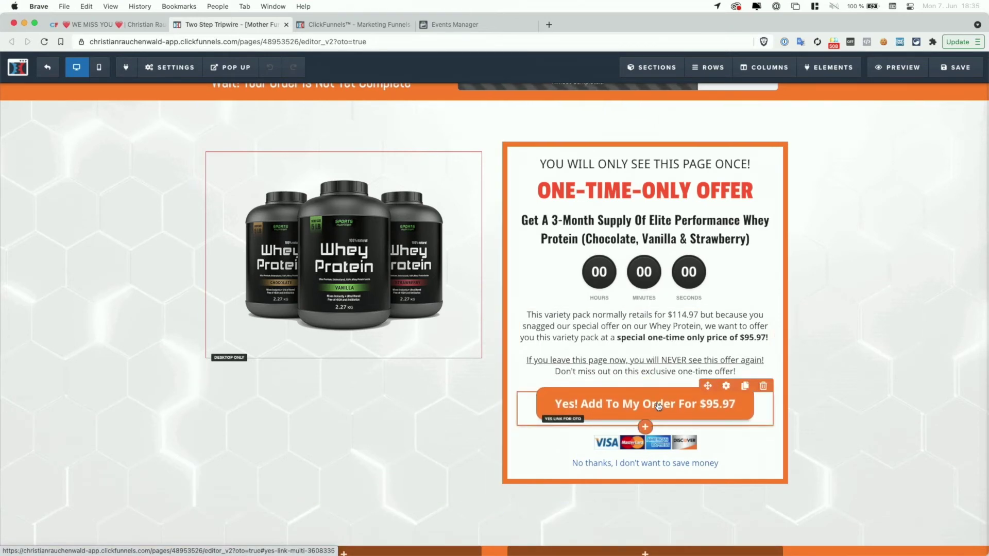
# Set the CSS title of the "Yes! Add To My Order" button to product-id-3608335, using the copied product ID
pyautogui.click(726, 387)
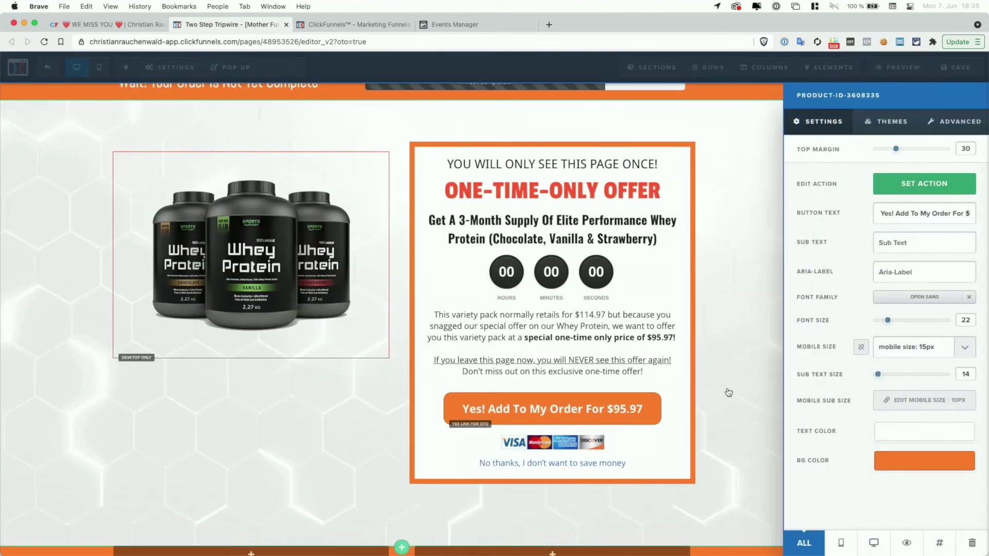
pyautogui.click(941, 547)
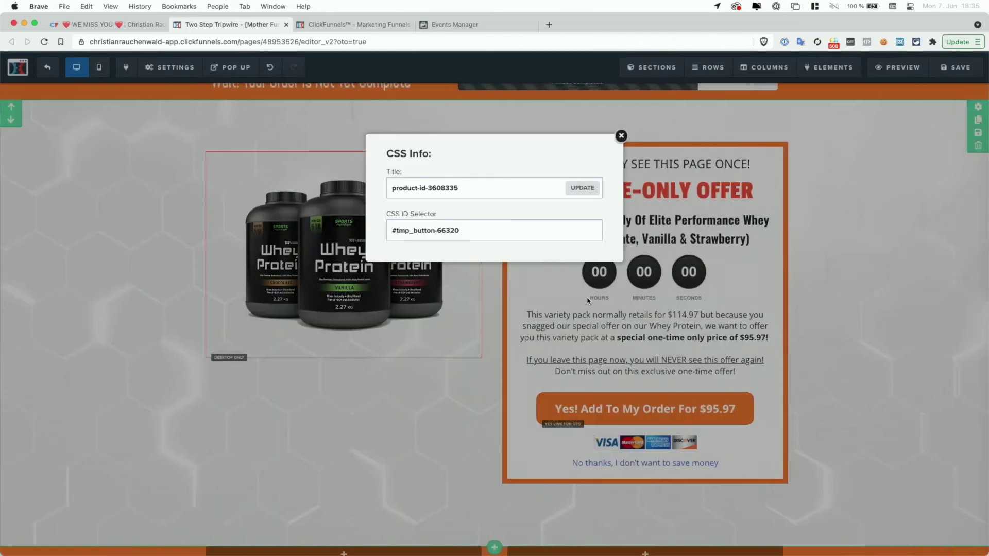
pyautogui.moveTo(473, 189); pyautogui.dragTo(375, 188)
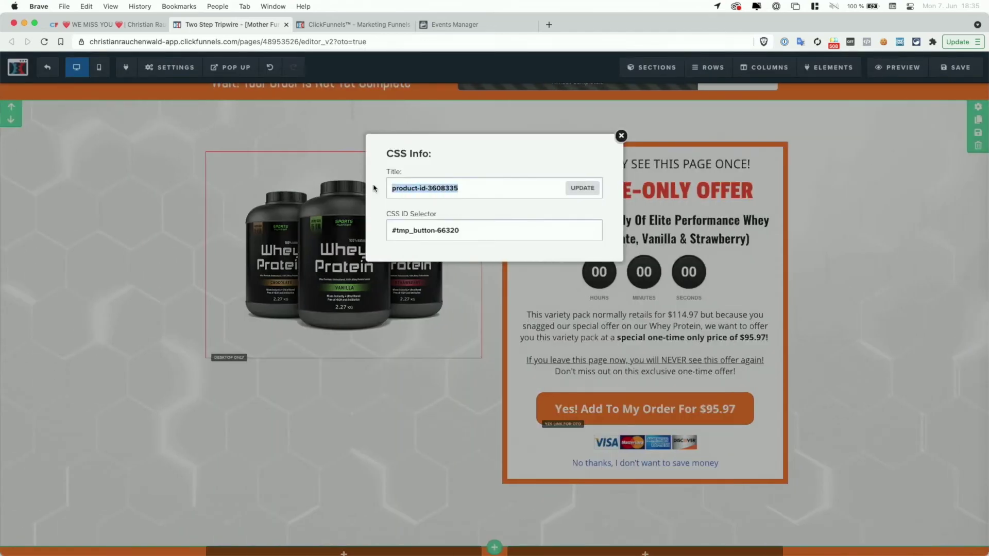
pyautogui.write('prod')
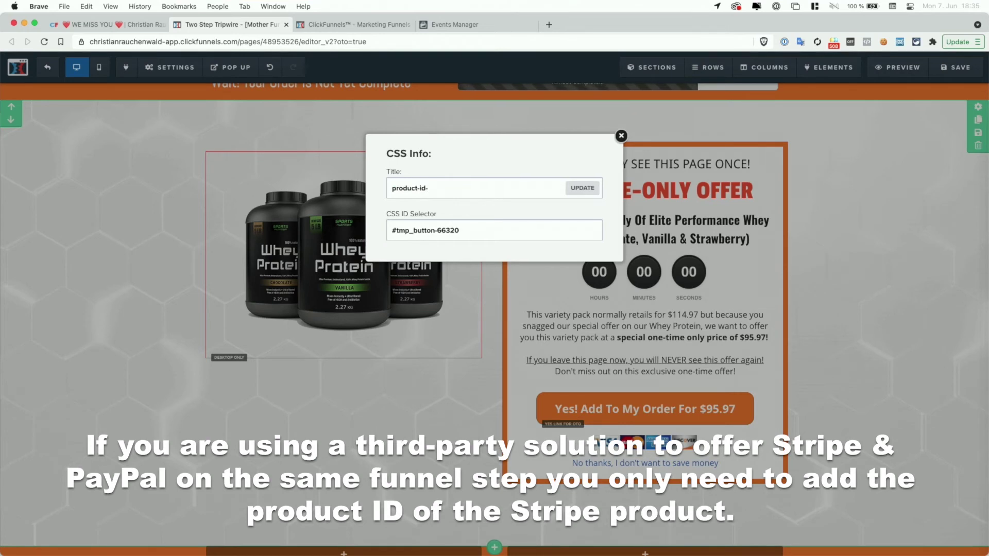
pyautogui.write('uct-id-')
pyautogui.press('super+v')
pyautogui.click(582, 189)
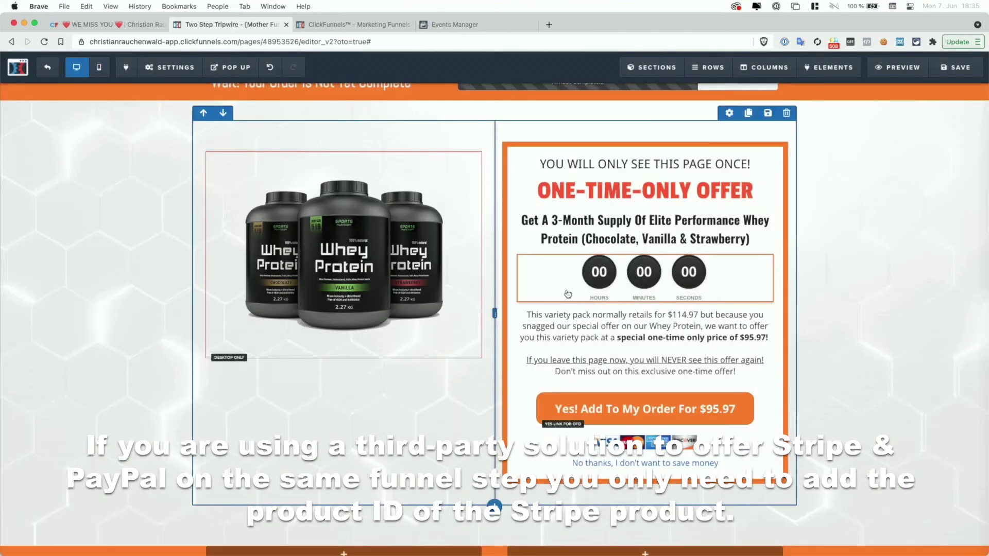
# Look over the upsell page's offer section and save the page
pyautogui.scroll(-5, 568, 294)
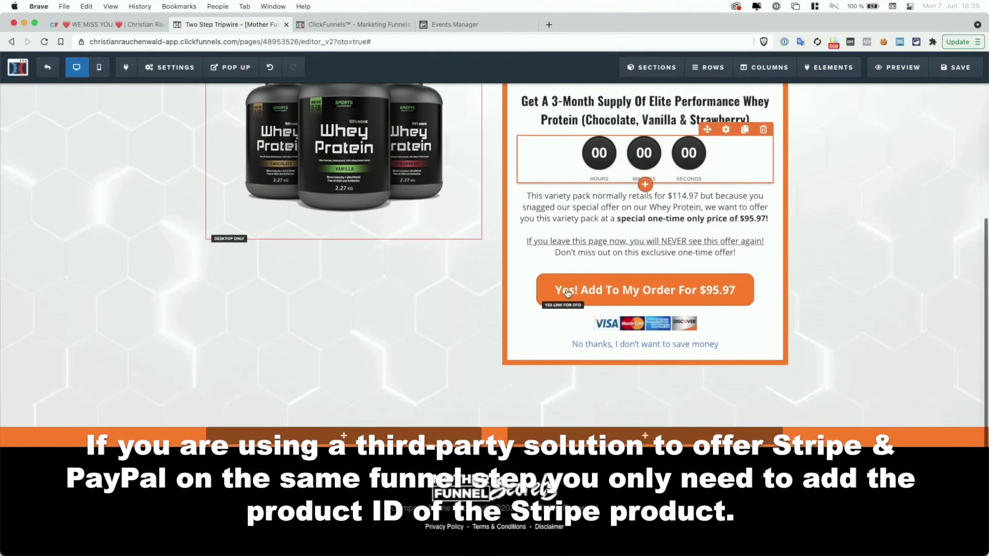
pyautogui.scroll(4, 567, 294)
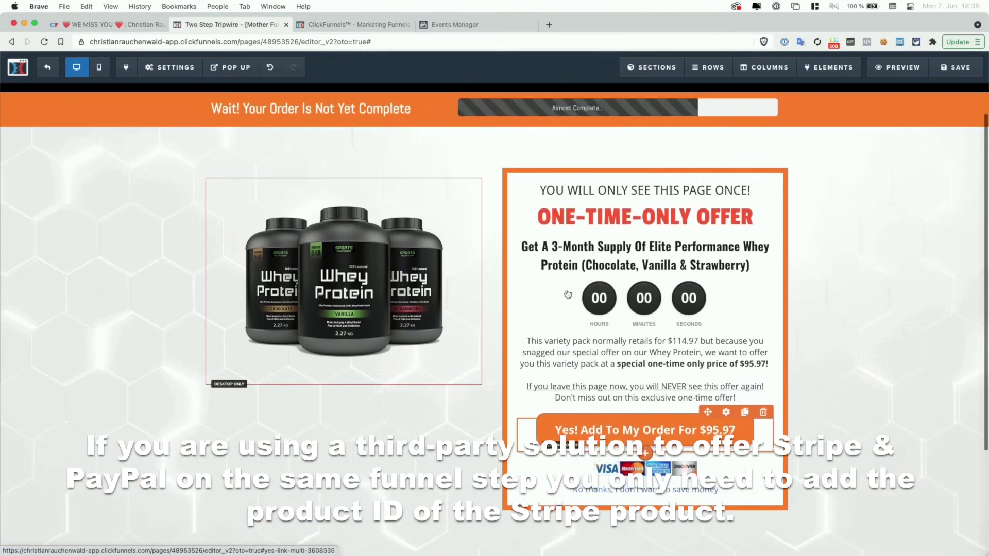
pyautogui.scroll(-2, 575, 371)
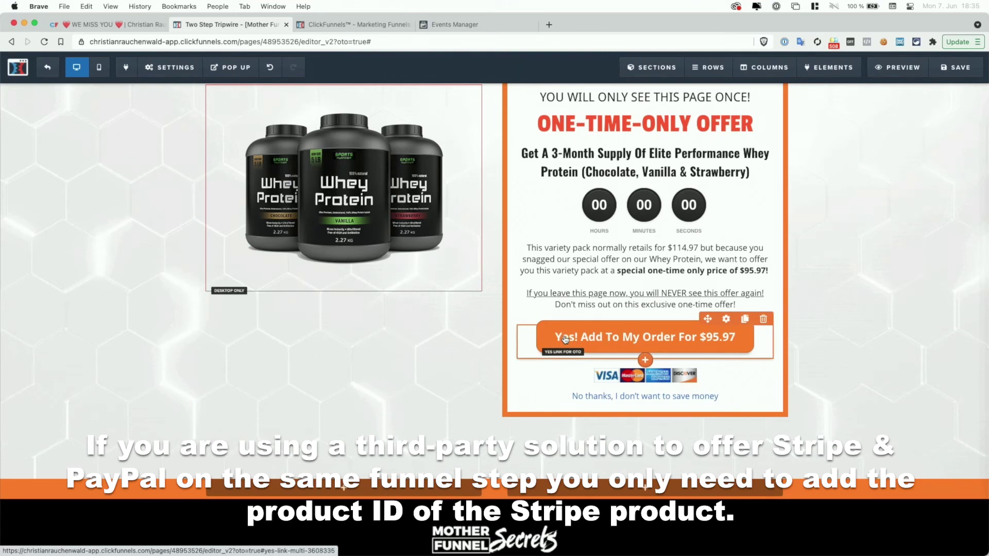
pyautogui.scroll(2, 565, 338)
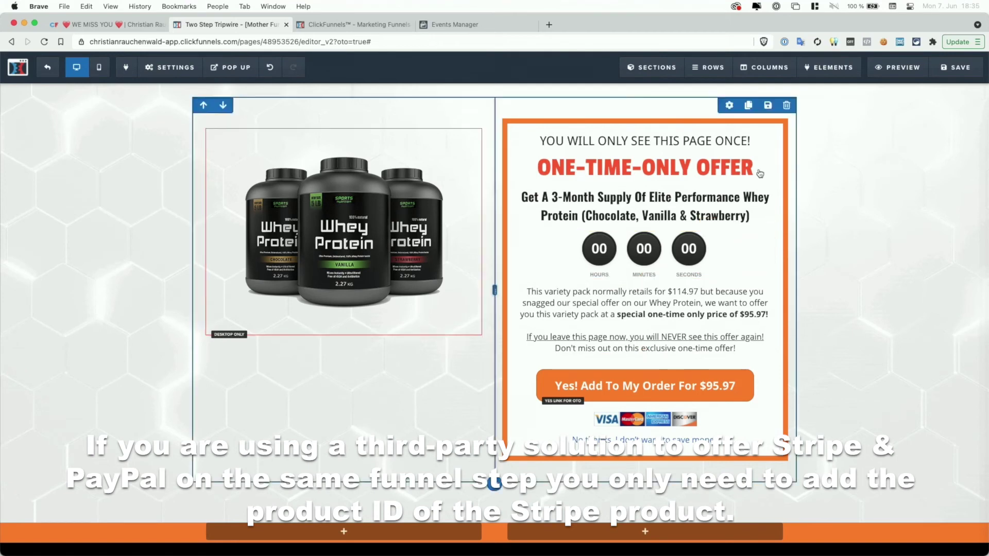
pyautogui.click(950, 69)
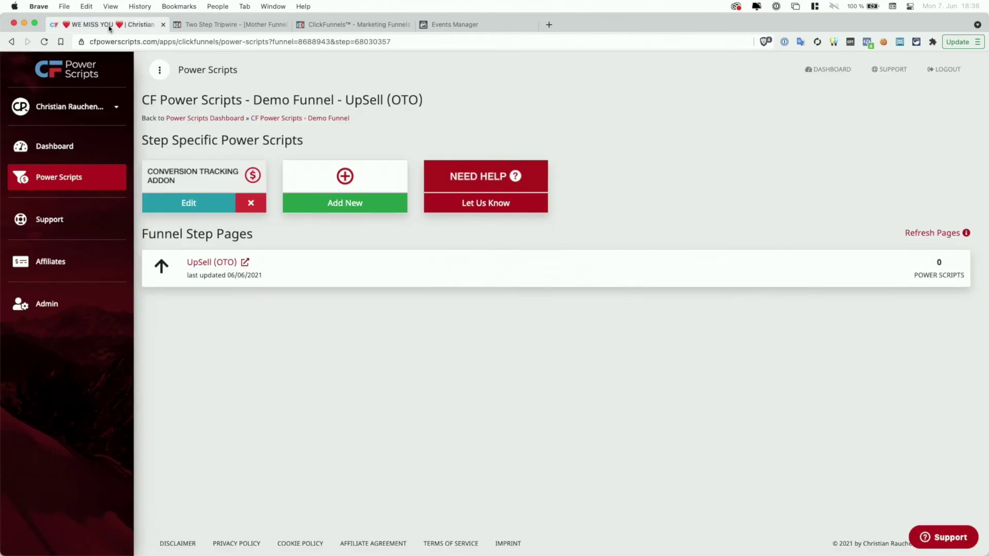
# Switch back to CF Power Scripts and return to the demo funnel's list of funnel steps
pyautogui.click(103, 24)
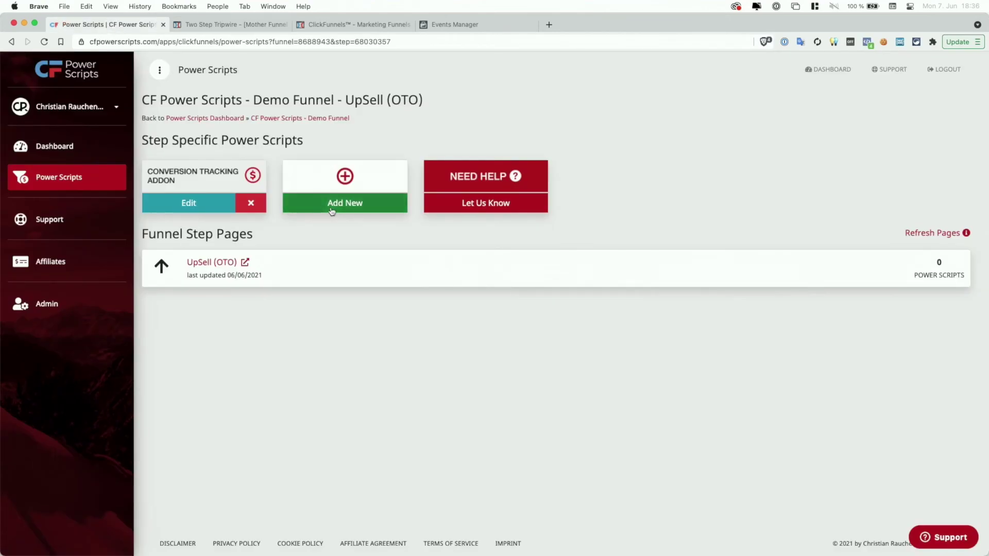
pyautogui.click(311, 119)
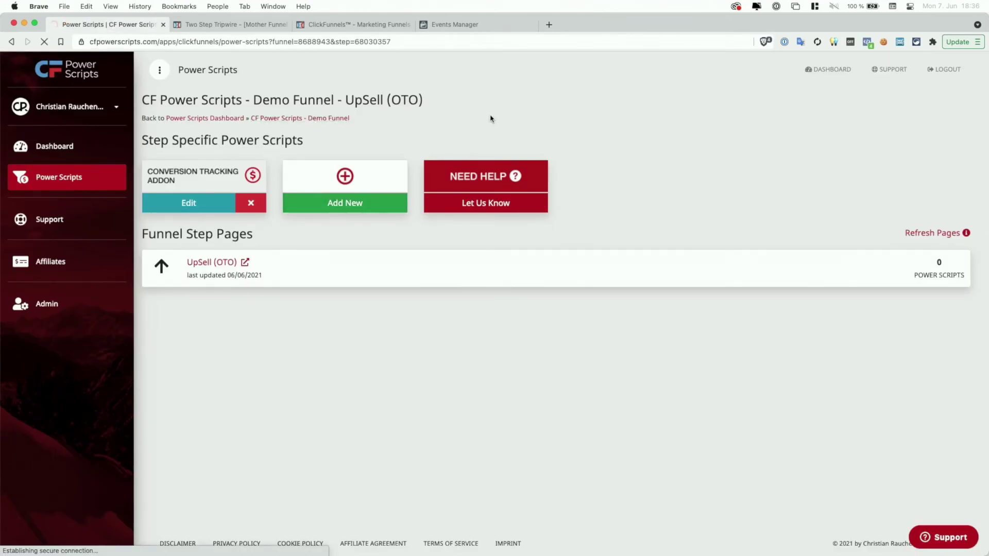
pyautogui.scroll(-3, 490, 117)
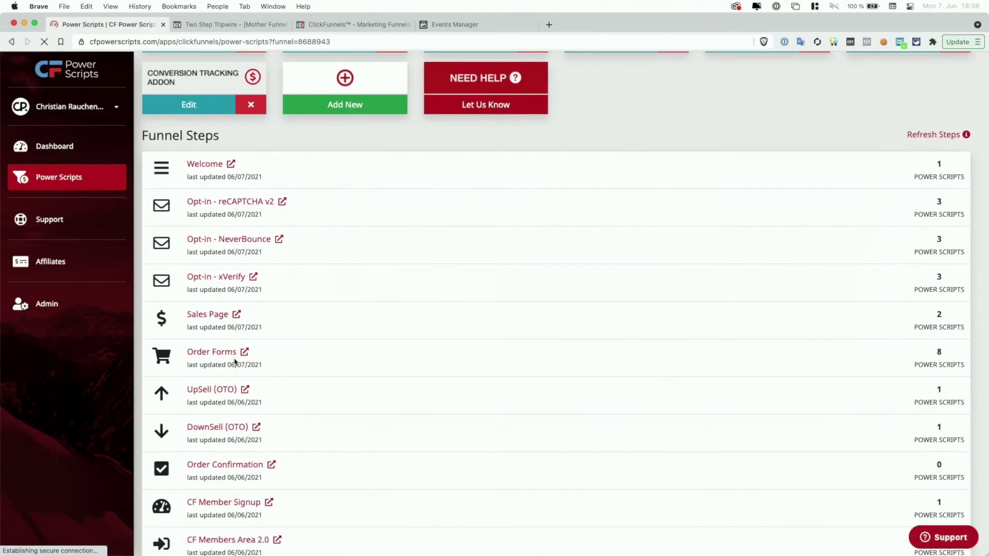